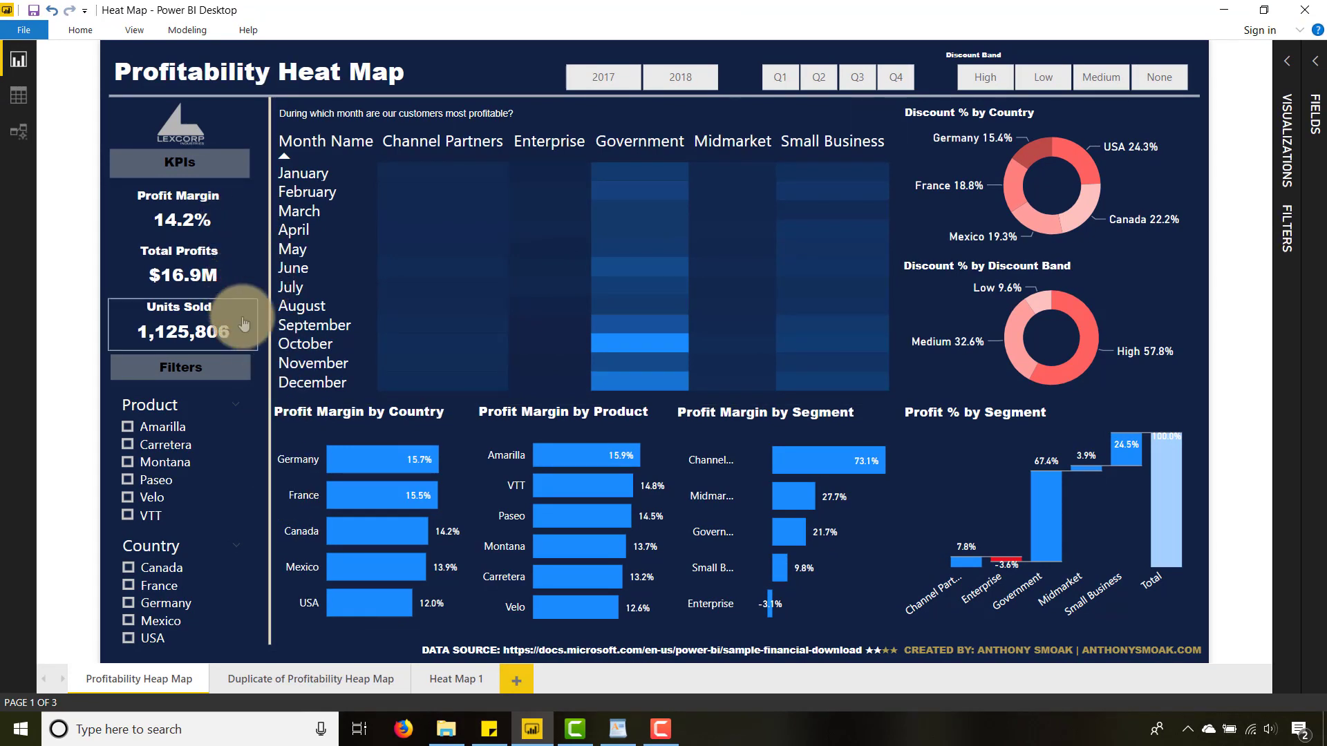
- Go to the Duplicate of Profitability Heap Map page with its two red heat maps
mouse_move(644, 177)
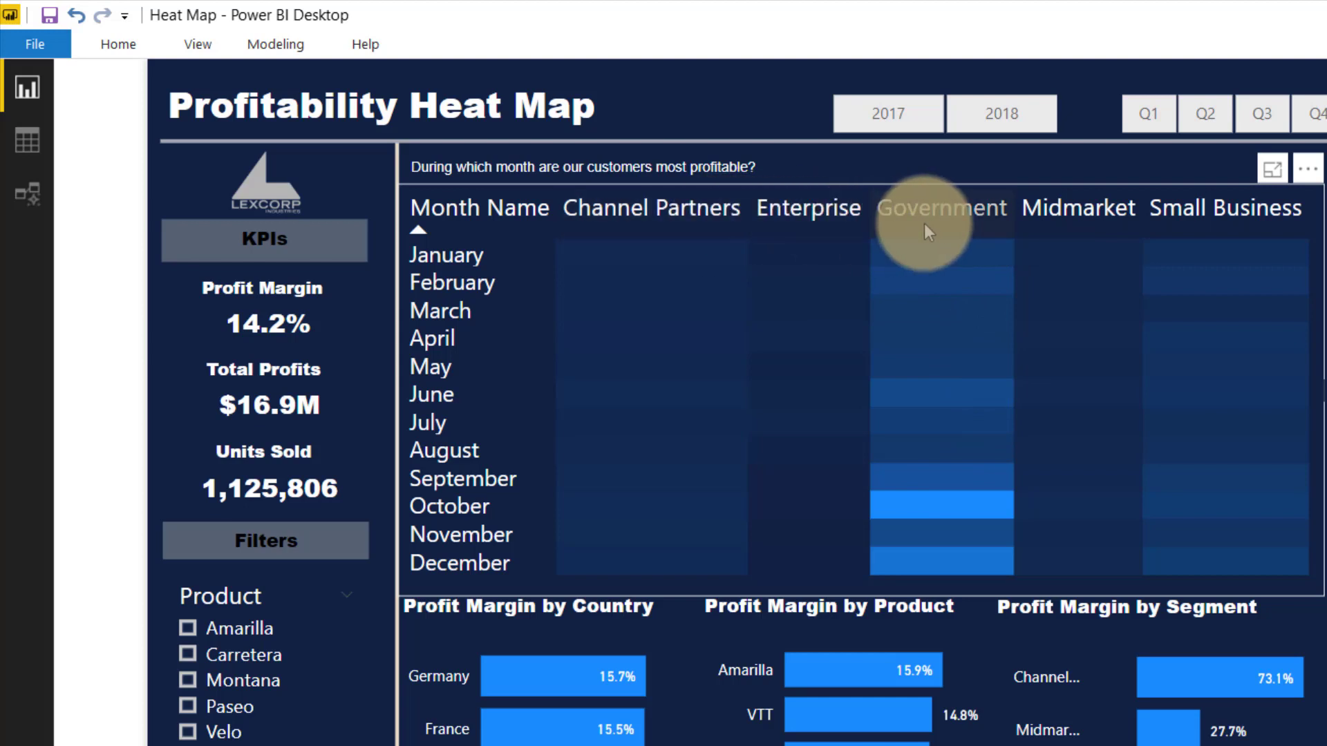
mouse_move(934, 258)
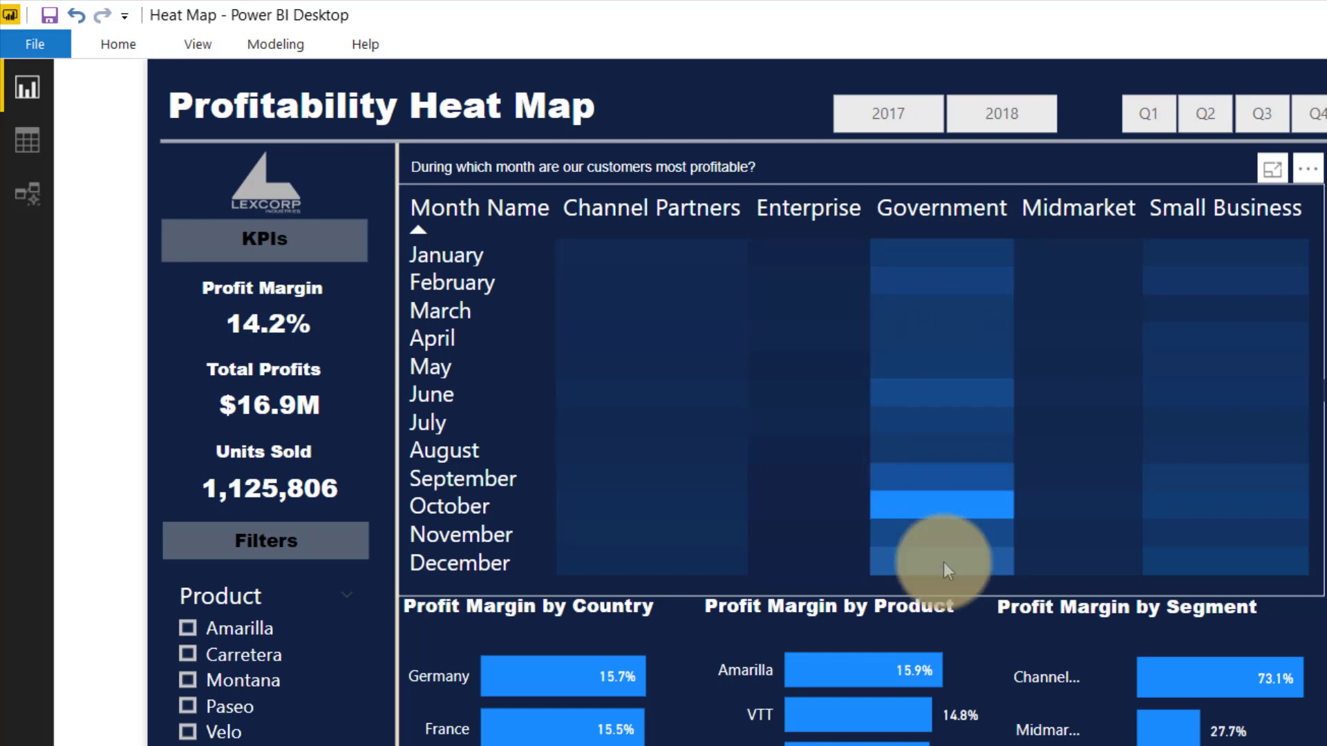
mouse_move(938, 505)
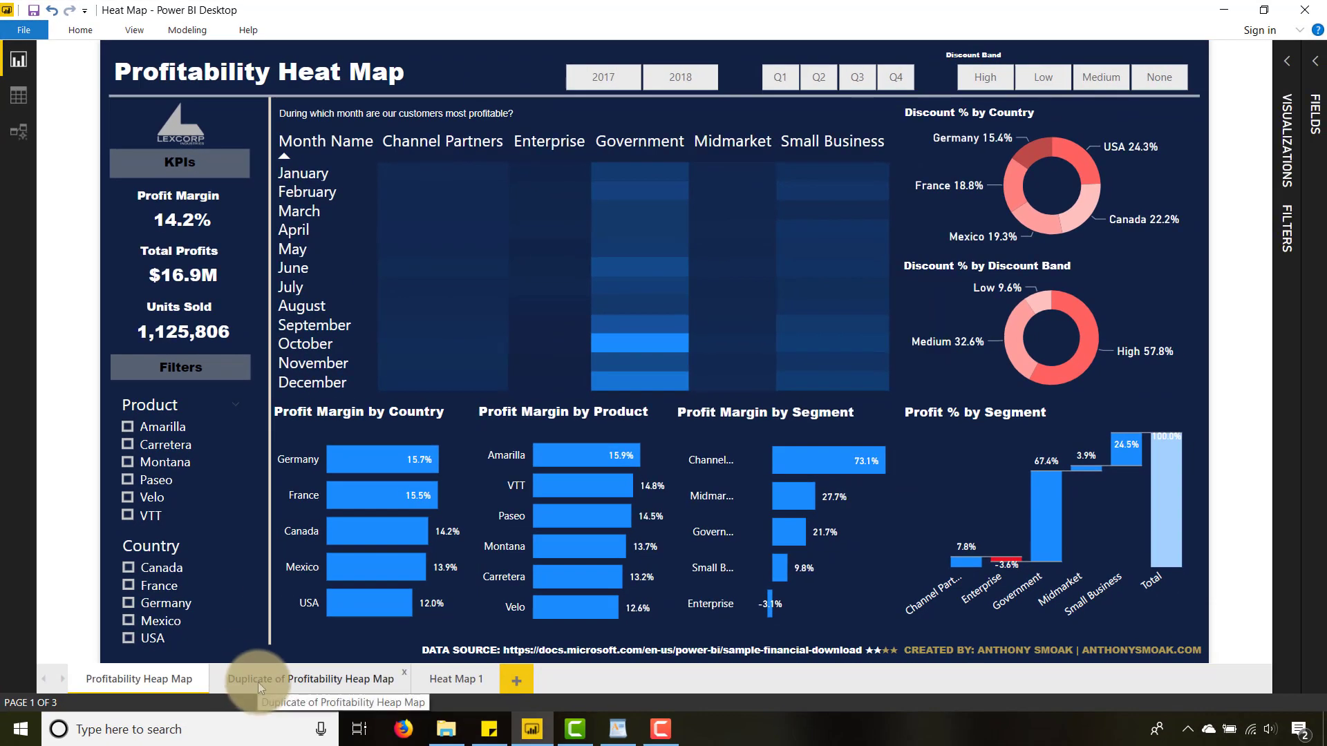
left_click(259, 683)
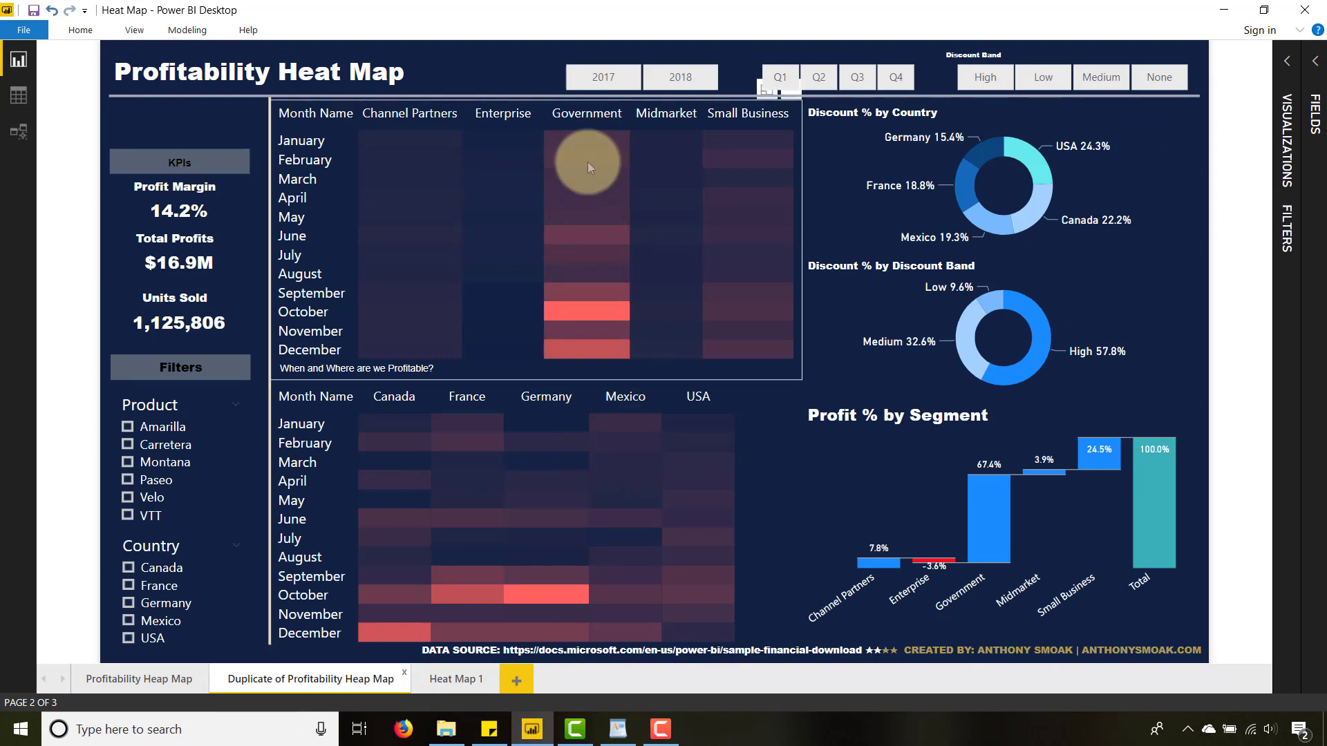
- Open Heat Map 1, pin the ribbon, and show the Visualizations and Fields panes with financials and Calendar Table expanded
left_click(444, 682)
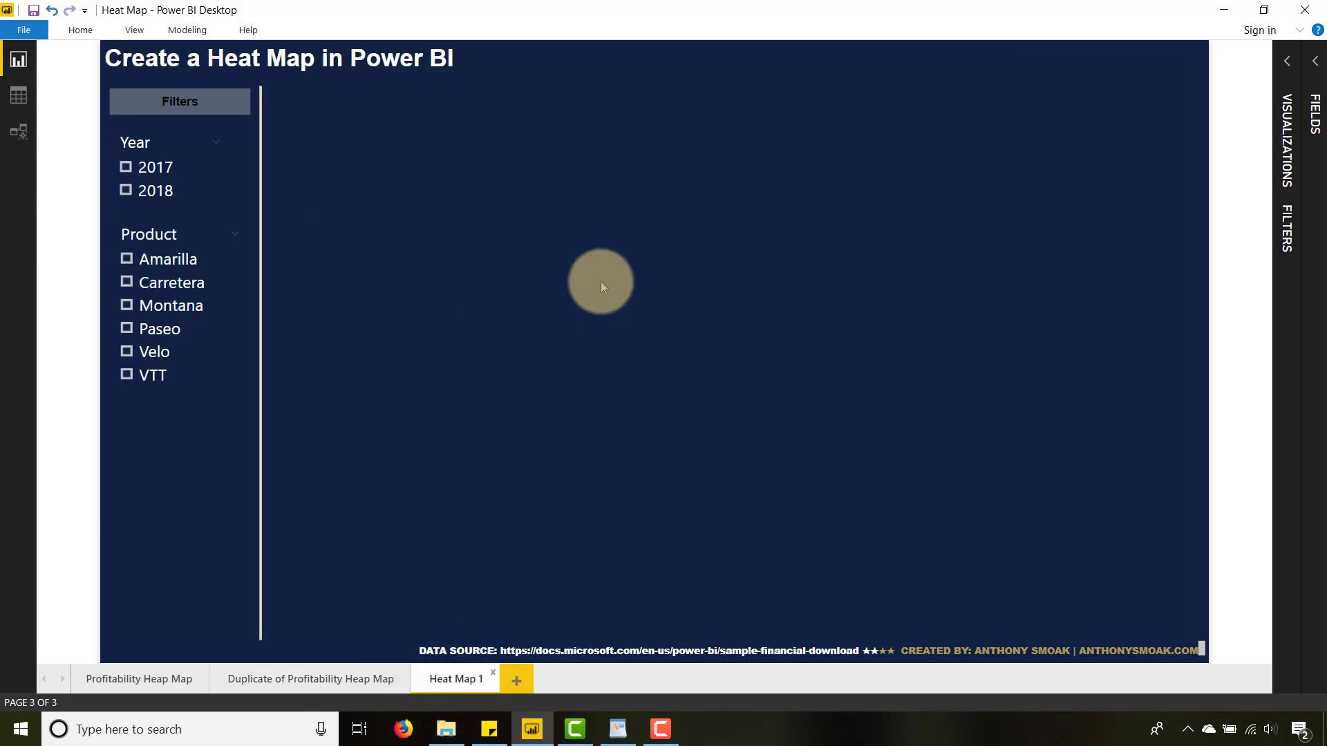
left_click(1301, 30)
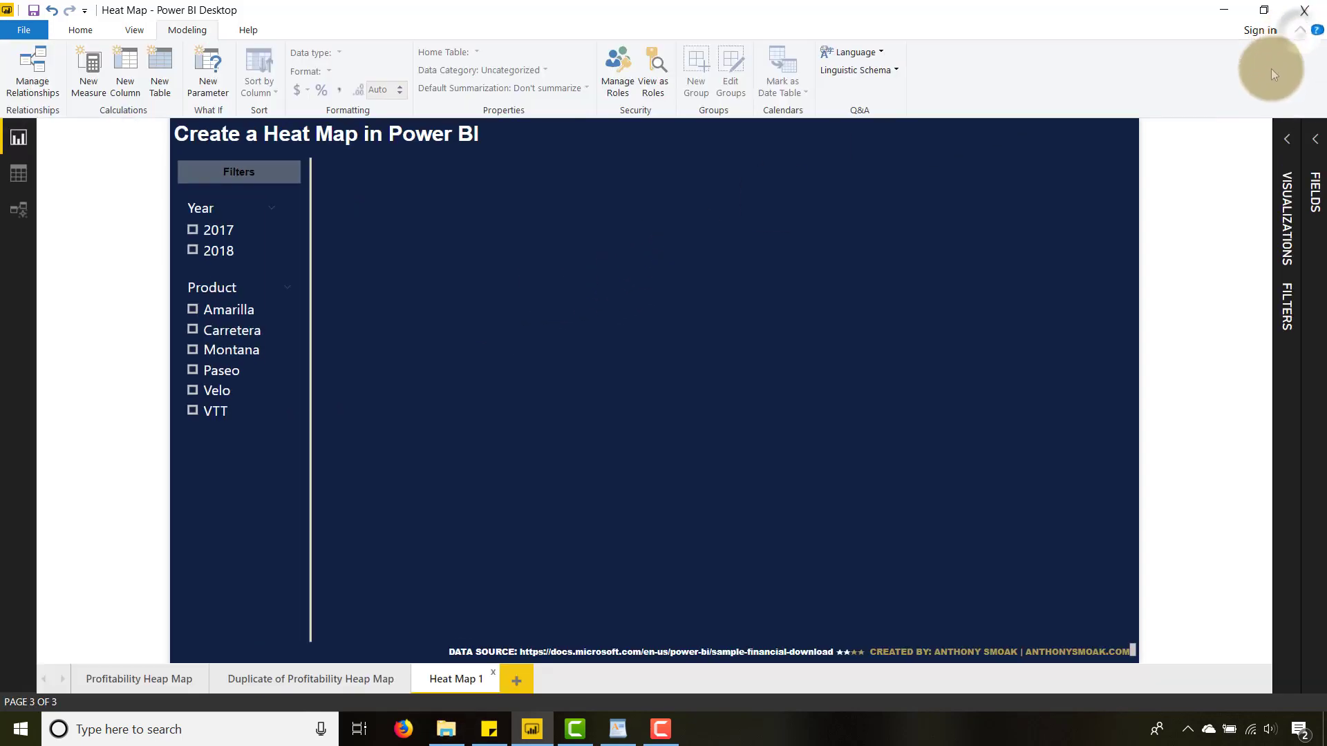
left_click(1292, 140)
left_click(1308, 143)
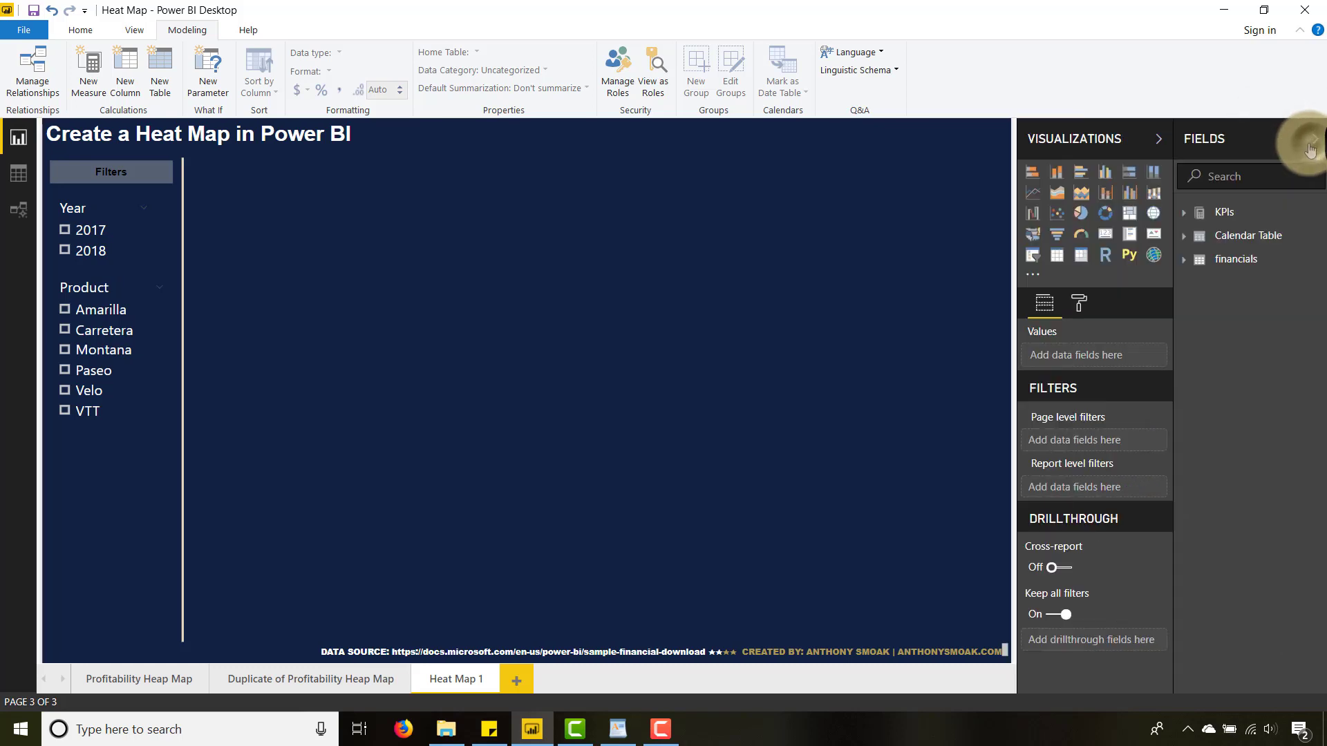
left_click(1184, 263)
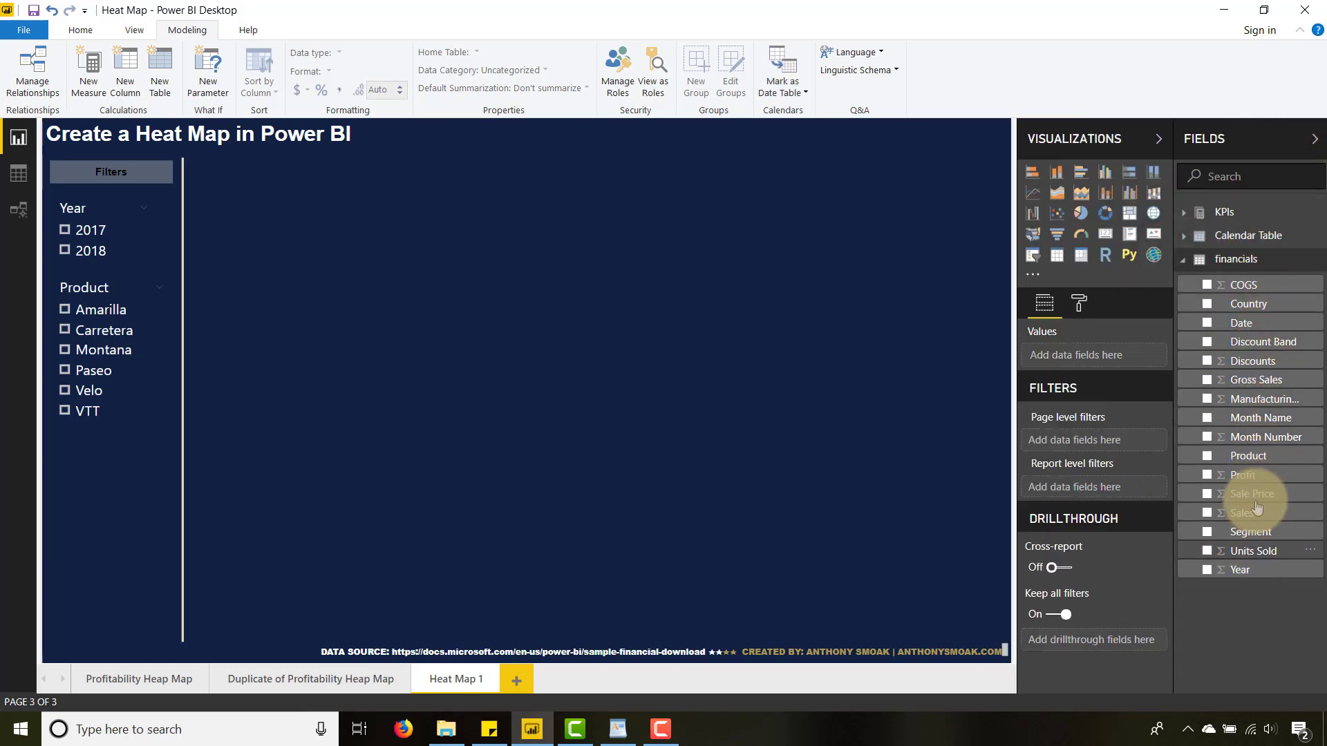
left_click(1187, 241)
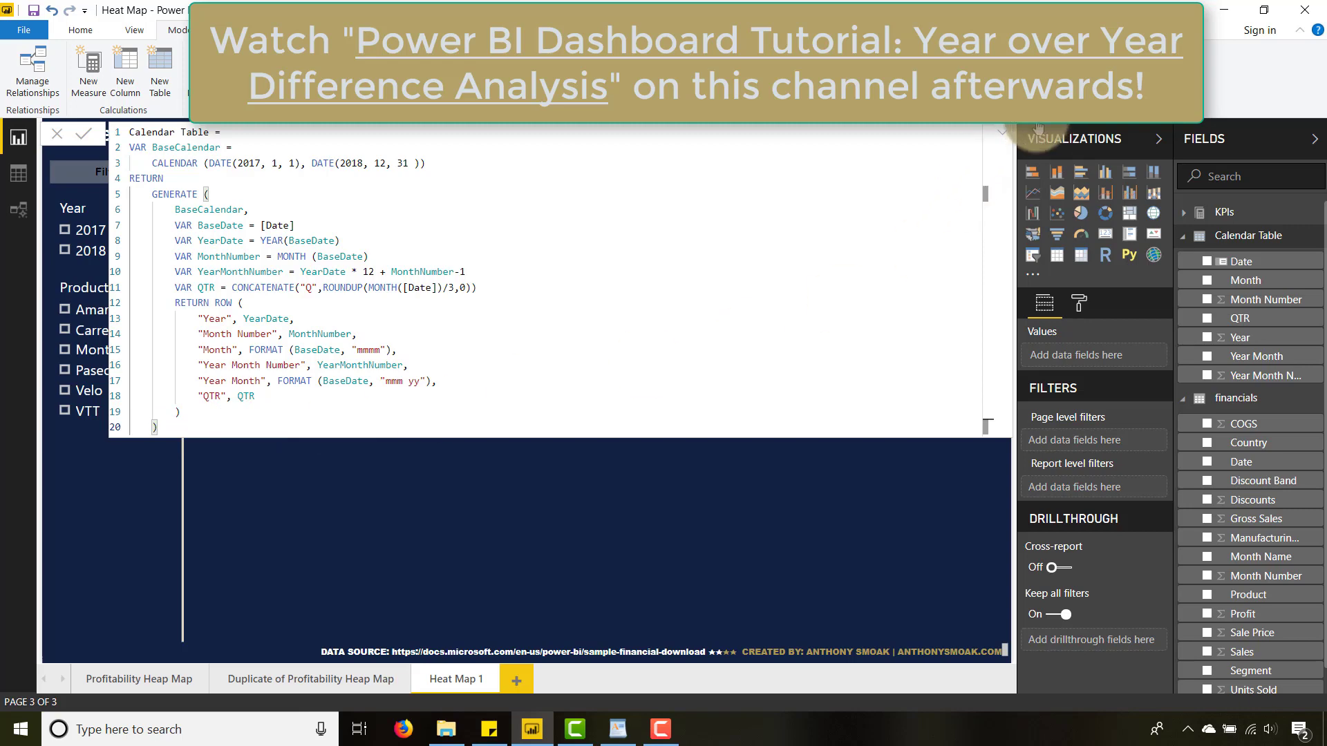
- Expand the Calendar Table DAX formula to review it, then close it
left_click(1002, 135)
left_click(1002, 138)
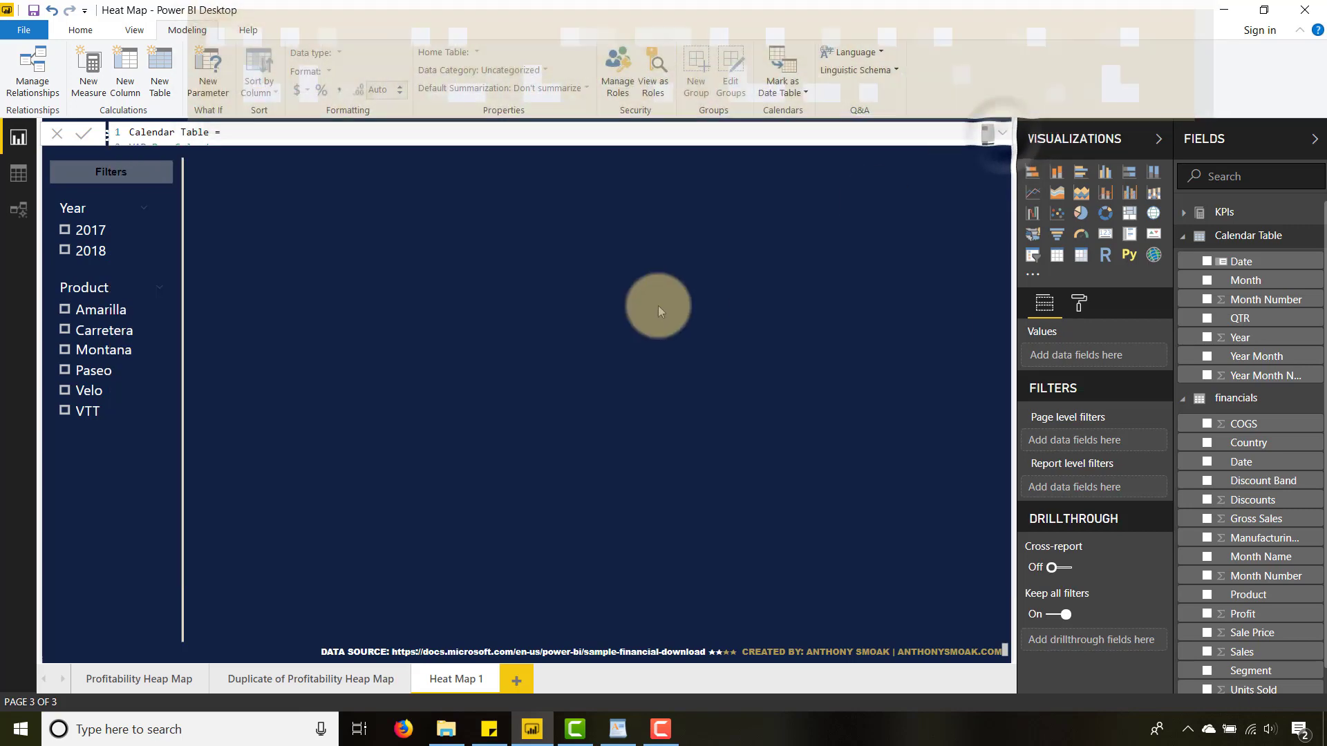
left_click(504, 349)
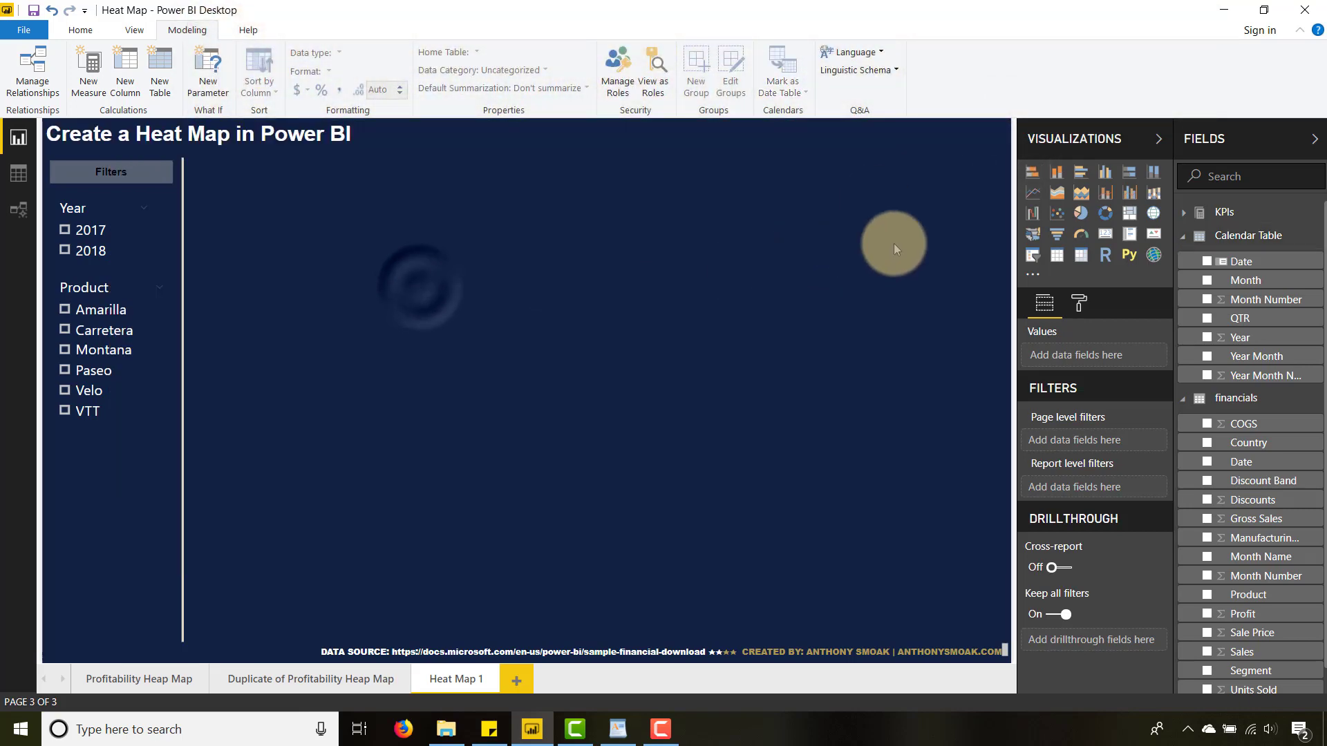
- Insert a resized matrix with Month as rows and Country as columns
left_click(1083, 257)
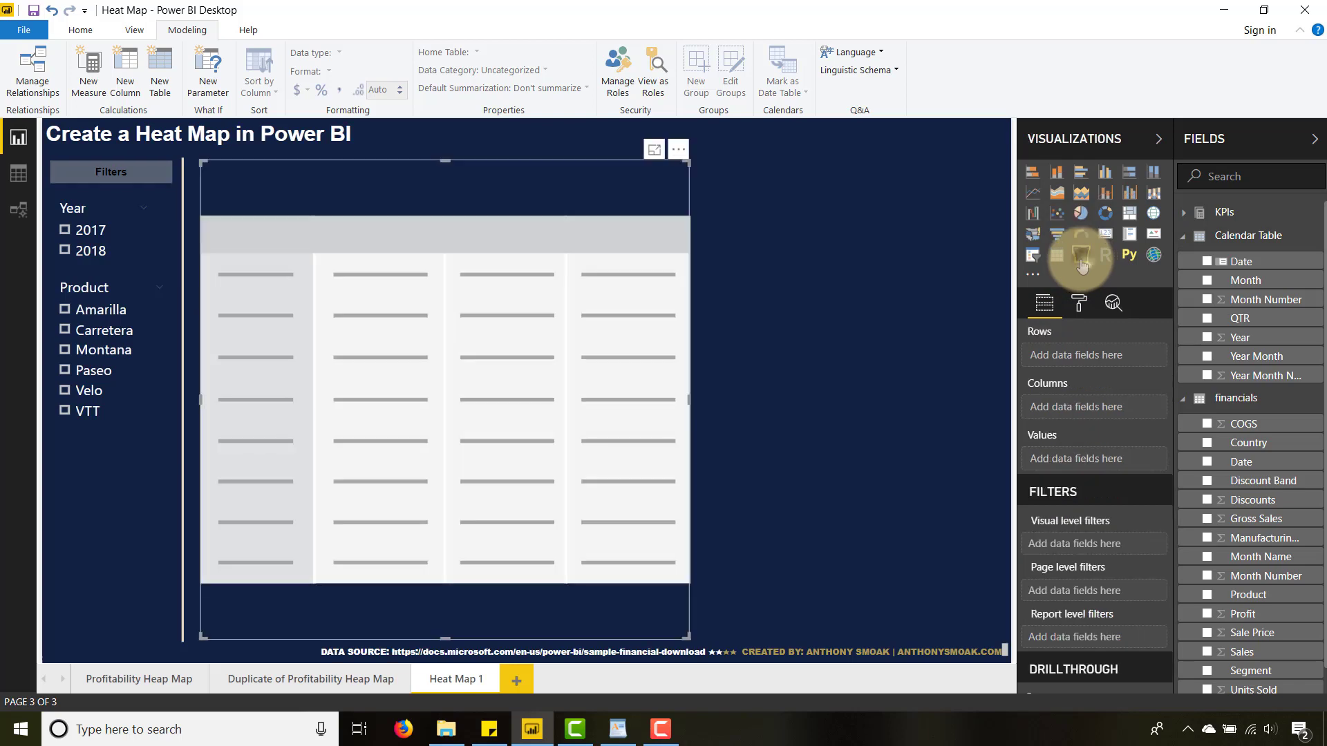
left_click_drag(702, 611, 669, 444)
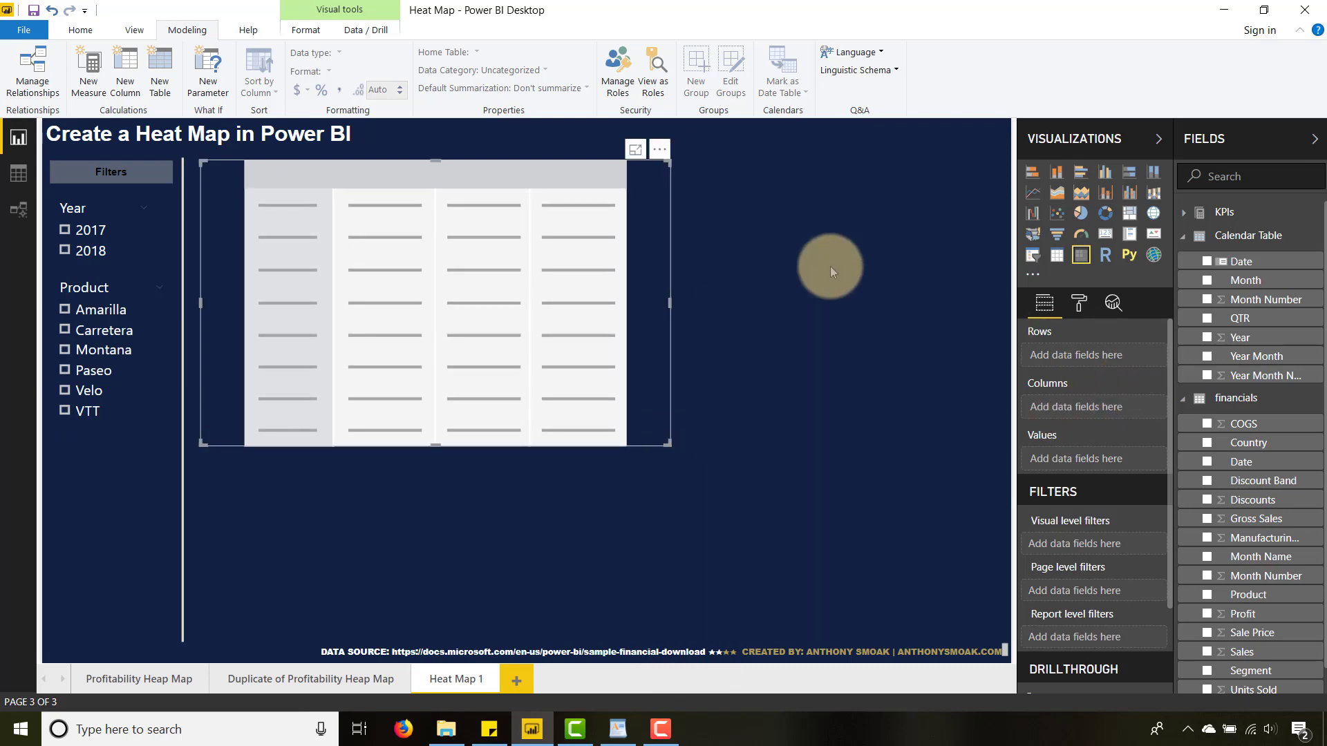
left_click(1207, 283)
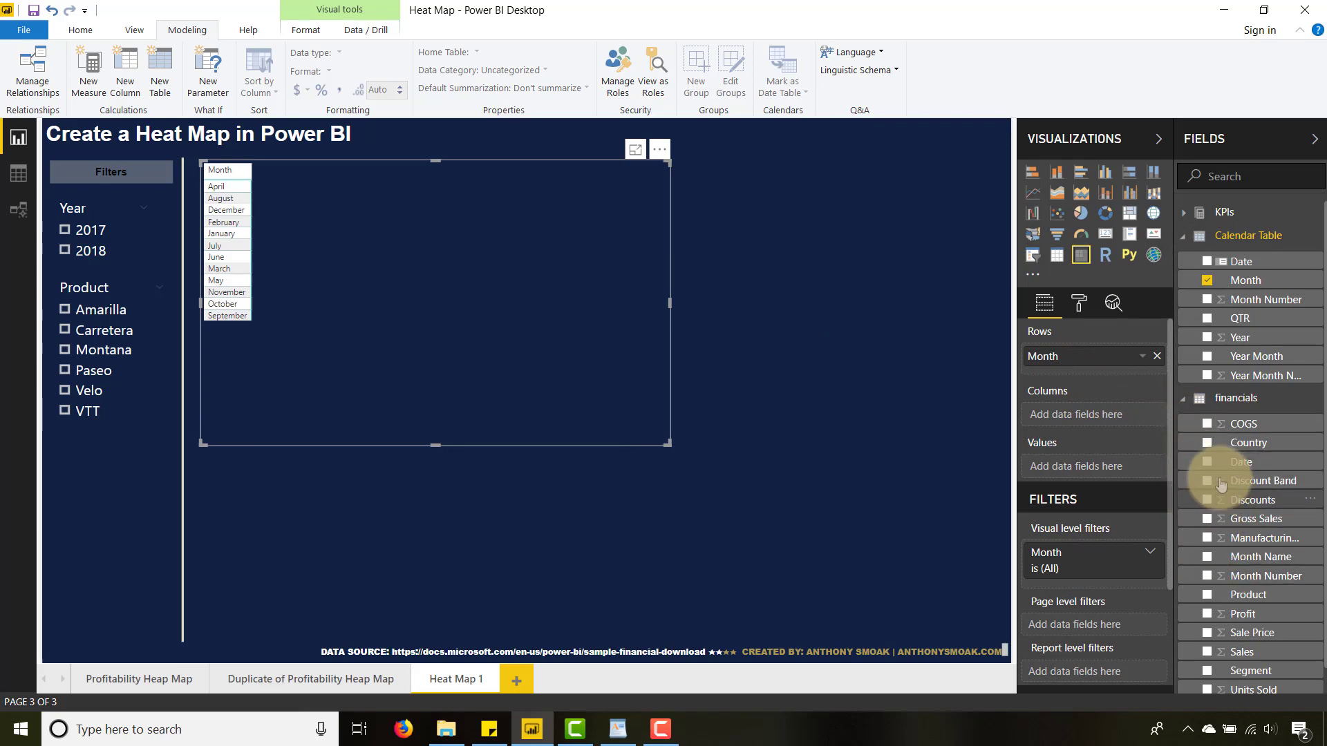
left_click(1209, 445)
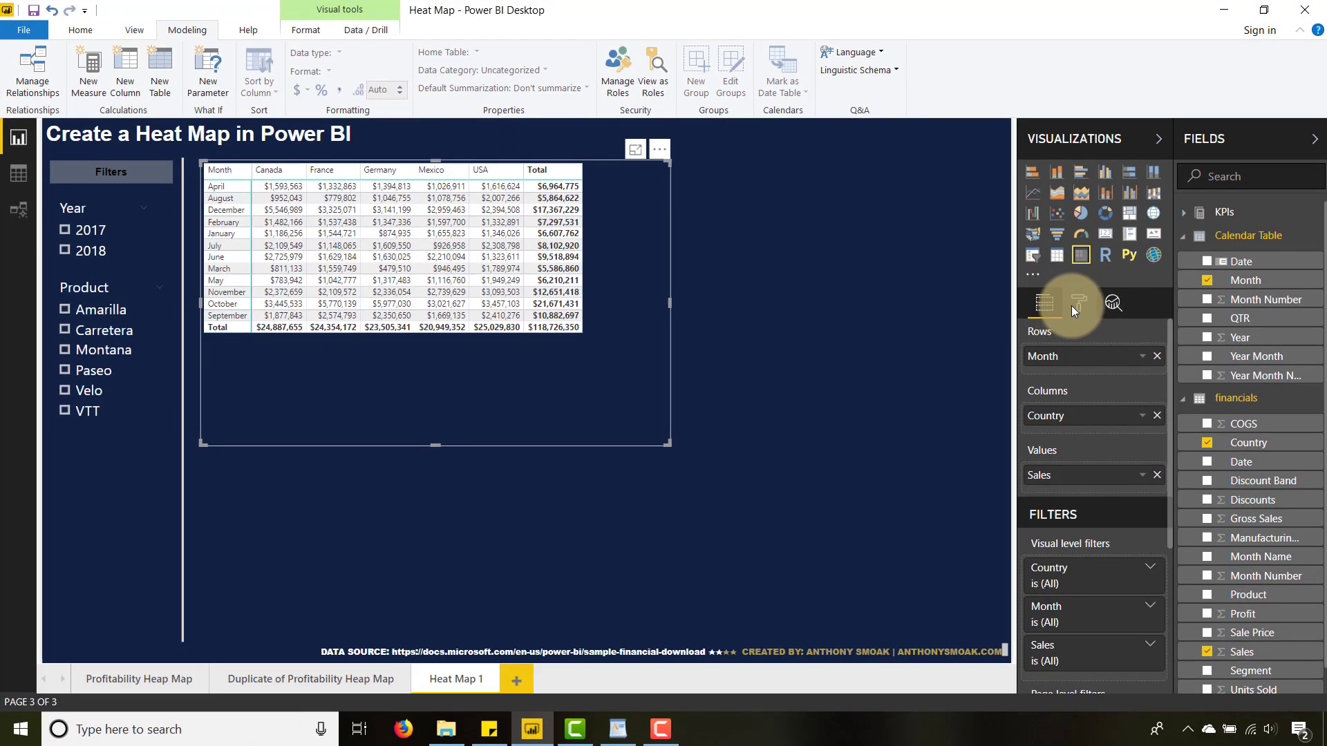
- Turn off the matrix's row and column subtotals
left_click(1071, 306)
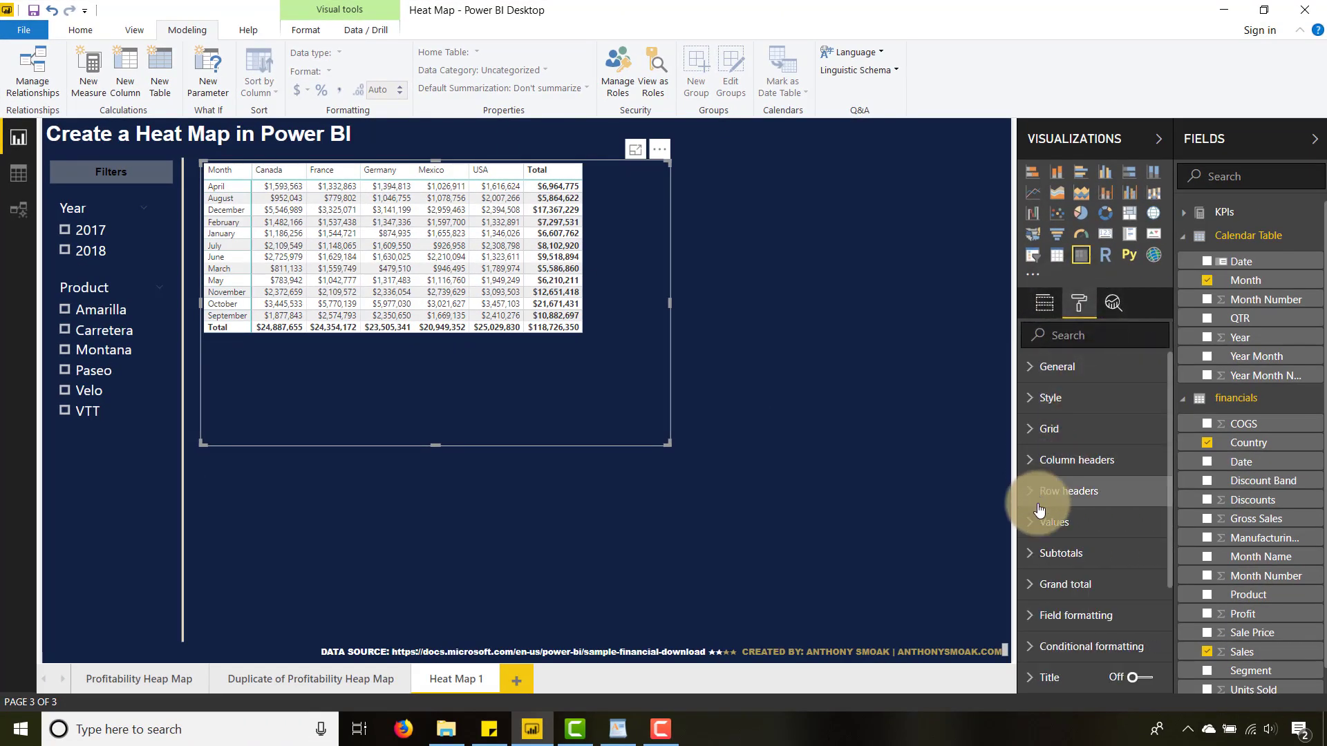
left_click(1063, 553)
scroll(1087, 503, "down", 3)
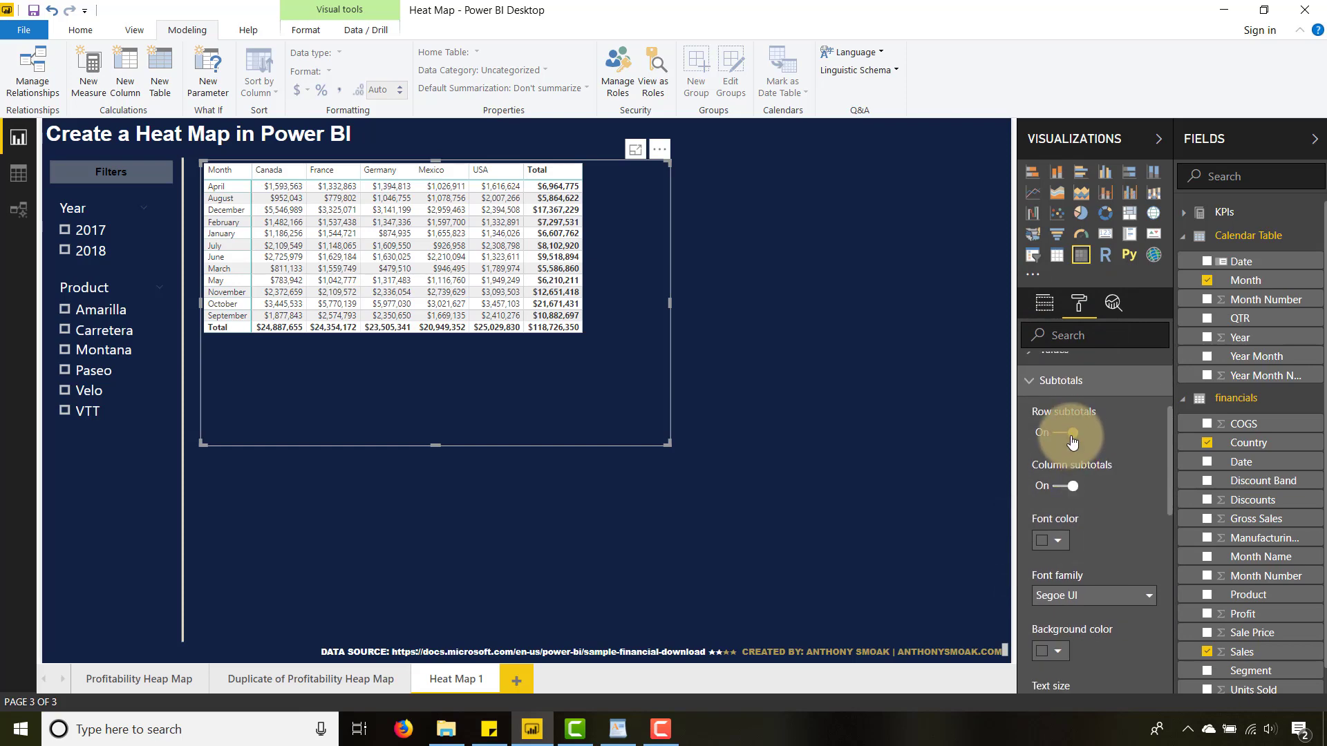
left_click(1072, 433)
left_click(1073, 490)
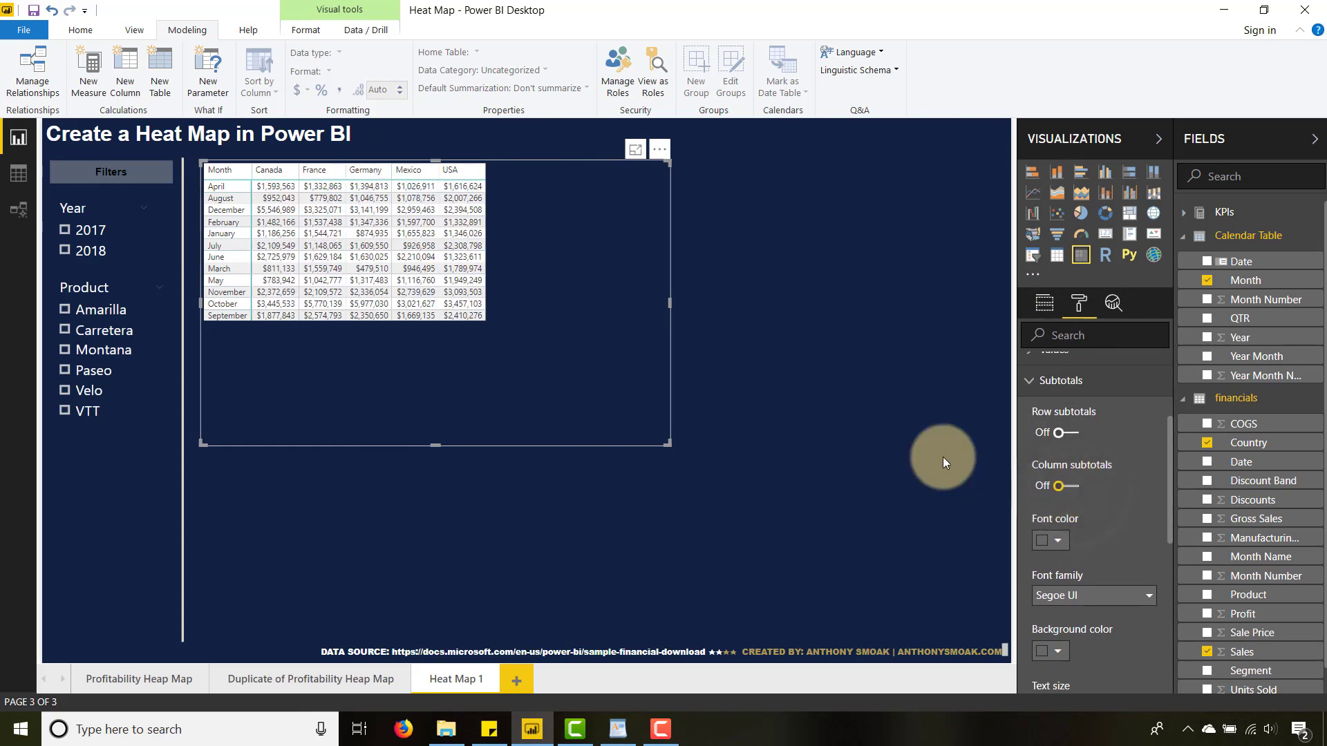
- Set the matrix column header text size to 14
left_click(1032, 387)
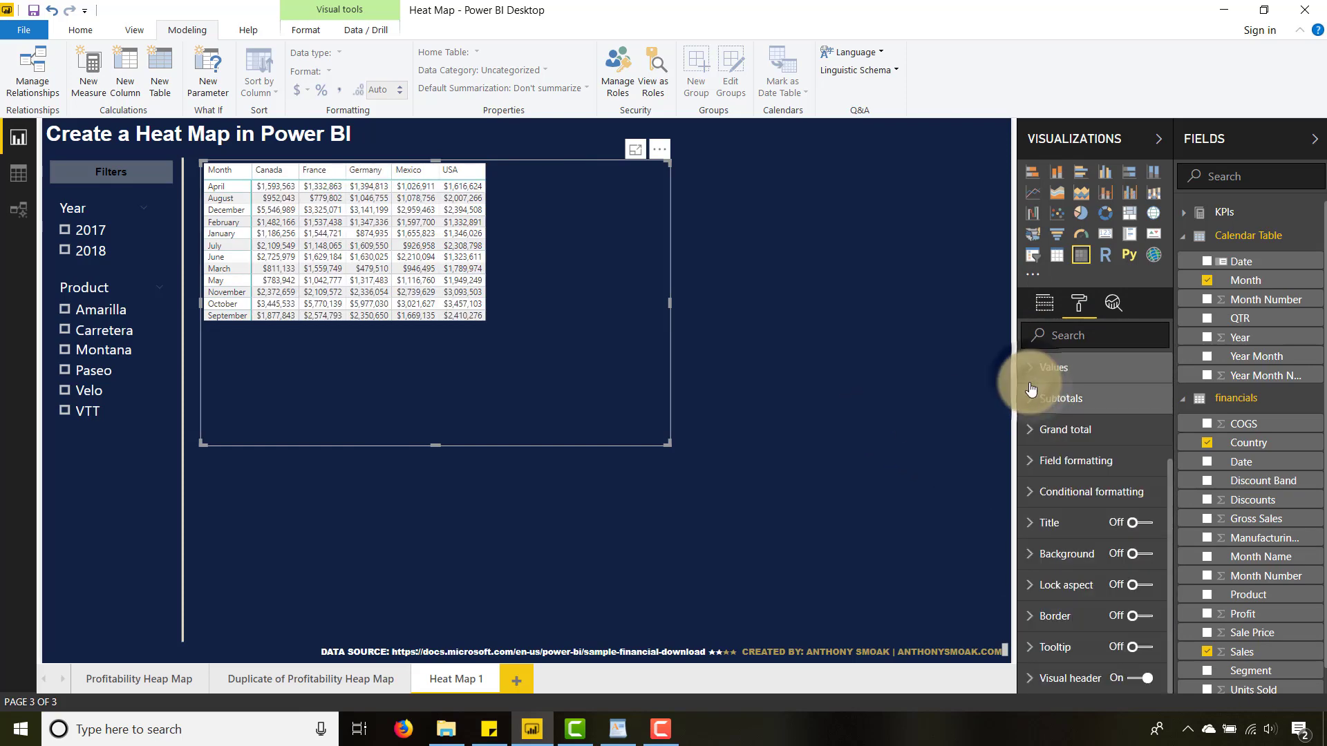
scroll(1038, 427, "up", 3)
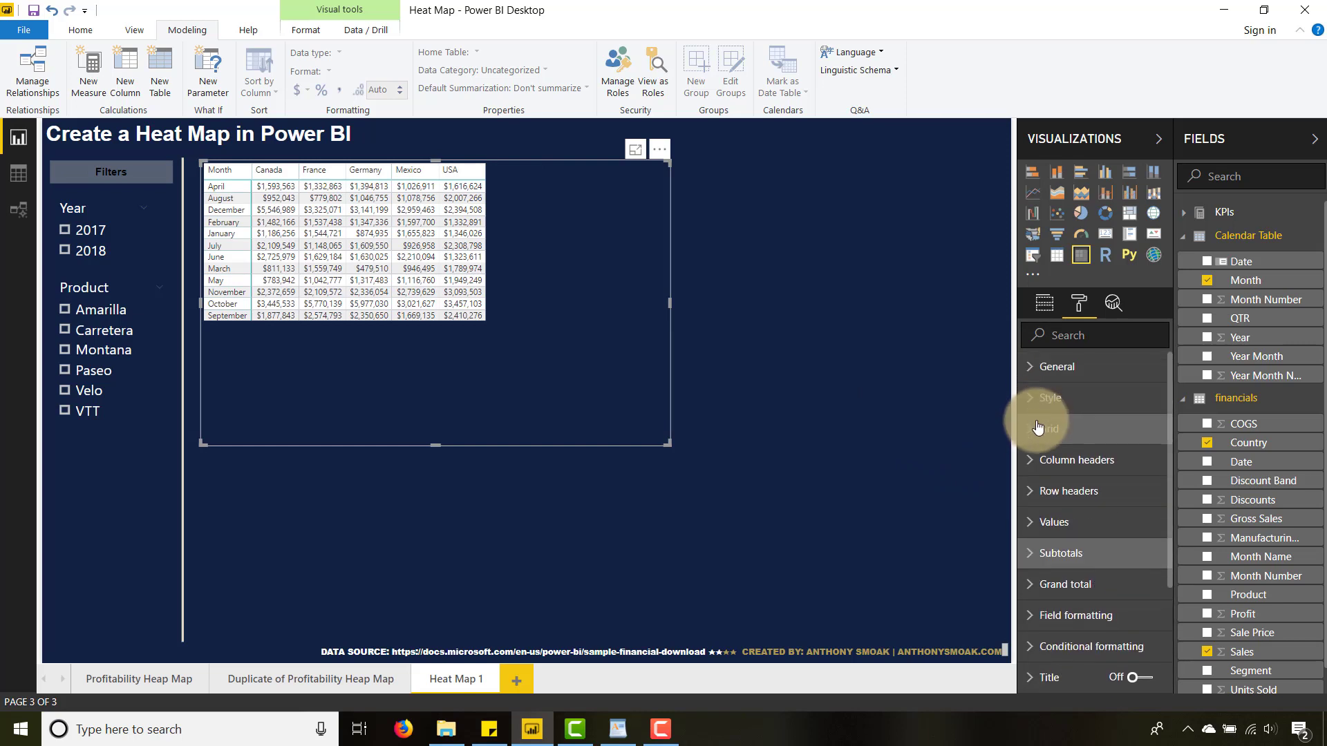
left_click(1038, 459)
scroll(1041, 470, "down", 2)
scroll(1042, 476, "down", 1)
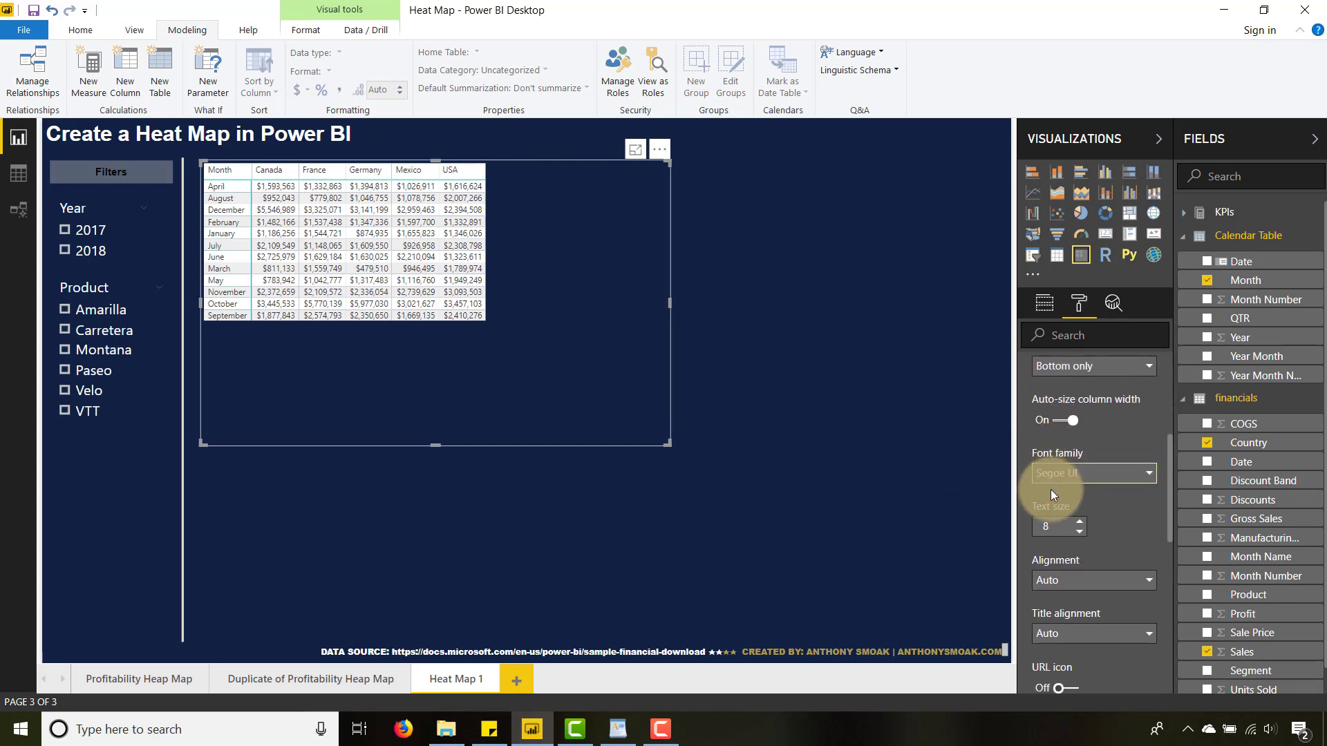
left_click_drag(1057, 527, 1038, 526)
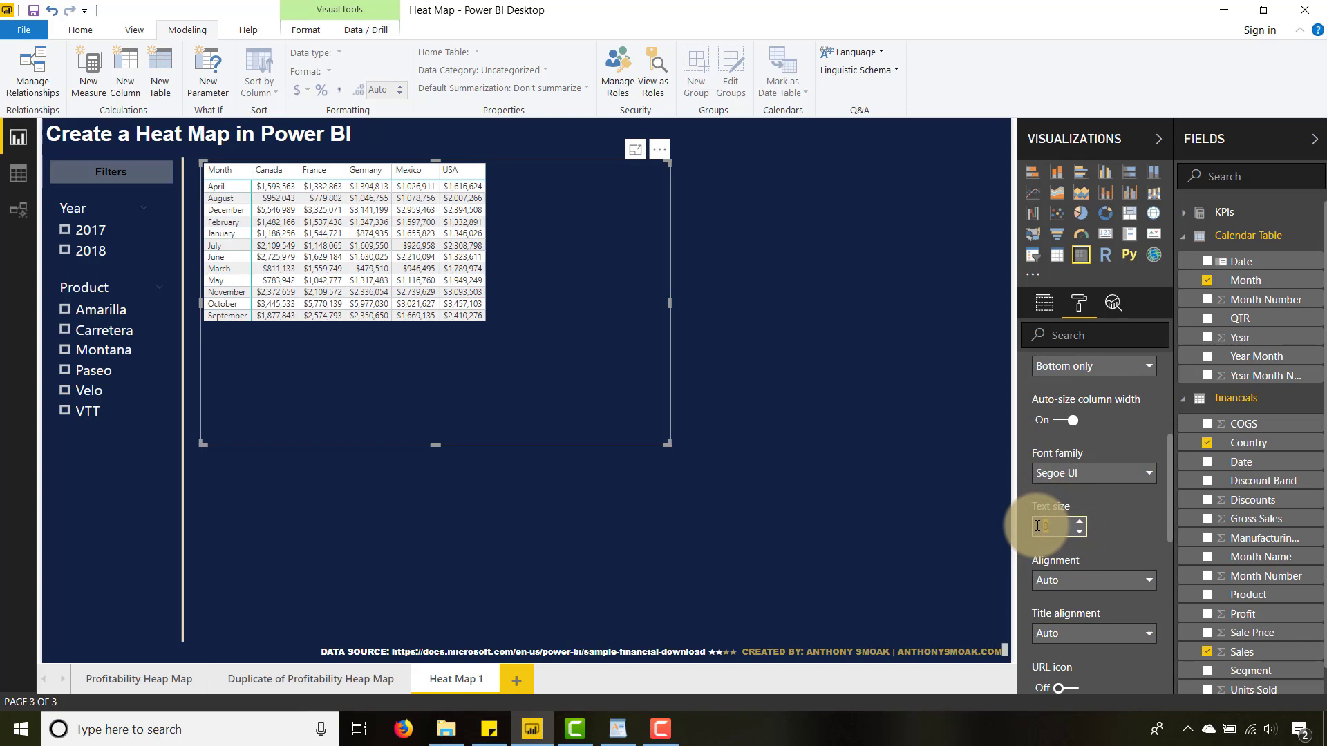
type("14")
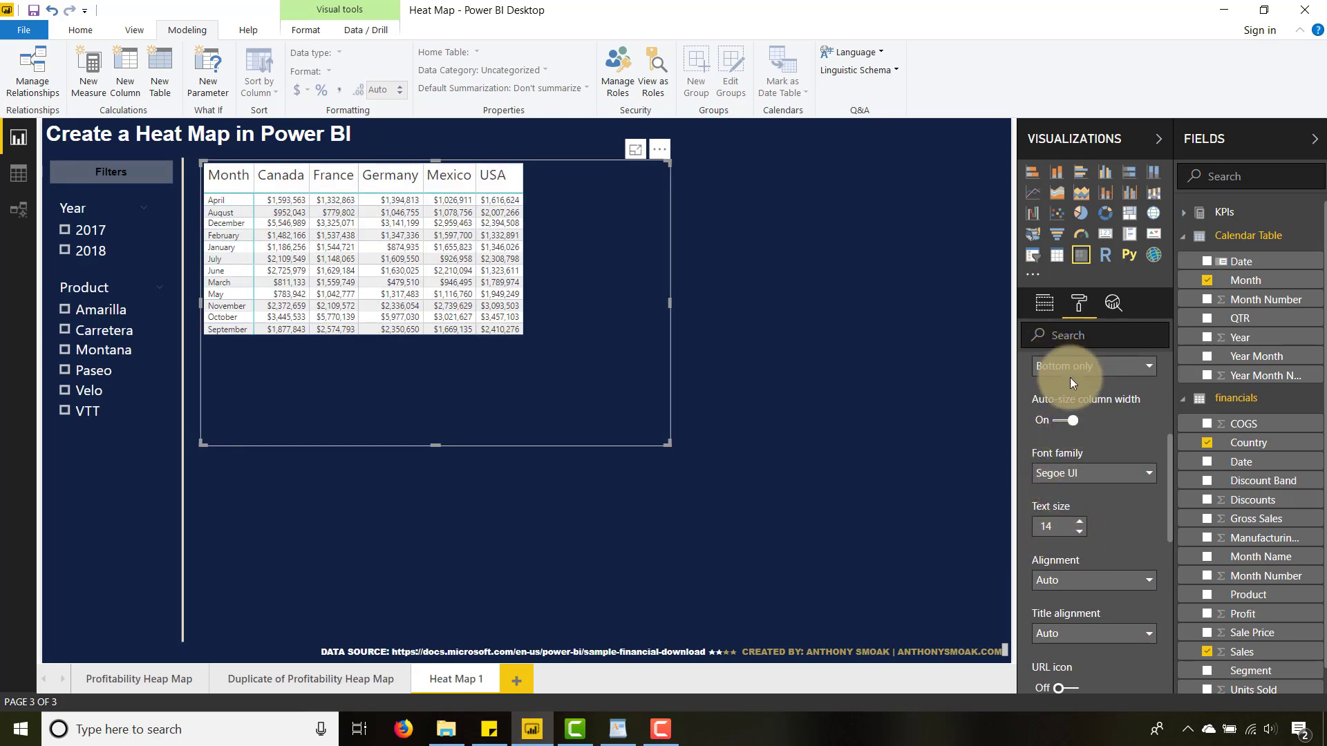
scroll(1070, 377, "up", 2)
left_click(1028, 377)
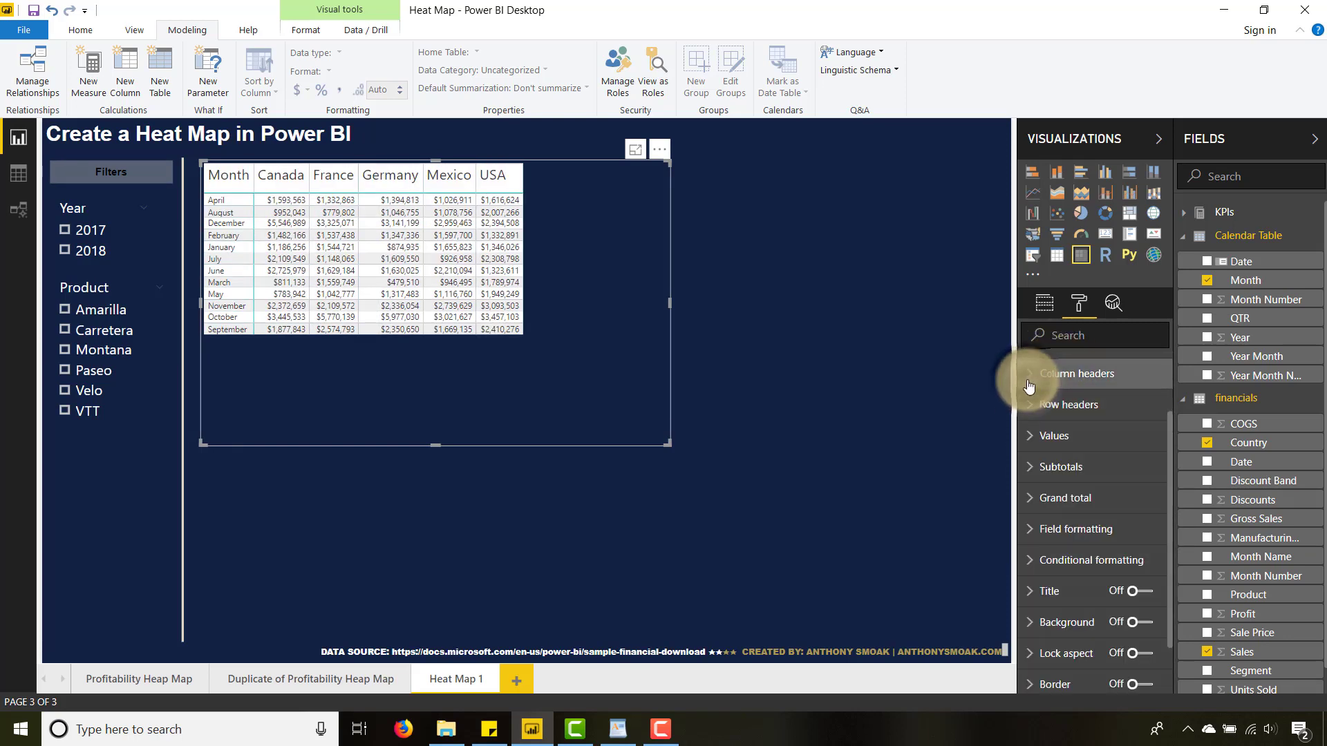
- Set the matrix row header text size to 14
left_click(1029, 405)
scroll(1041, 500, "down", 3)
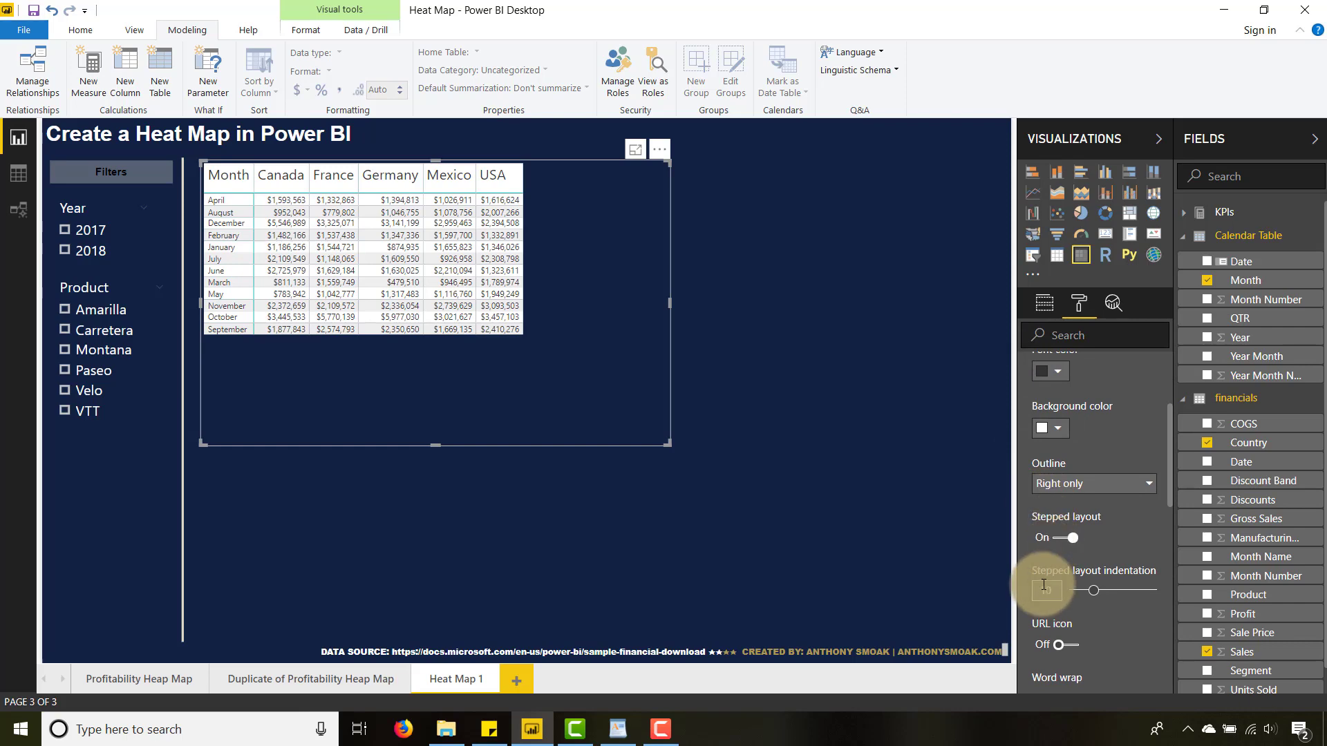
scroll(1044, 584, "down", 7)
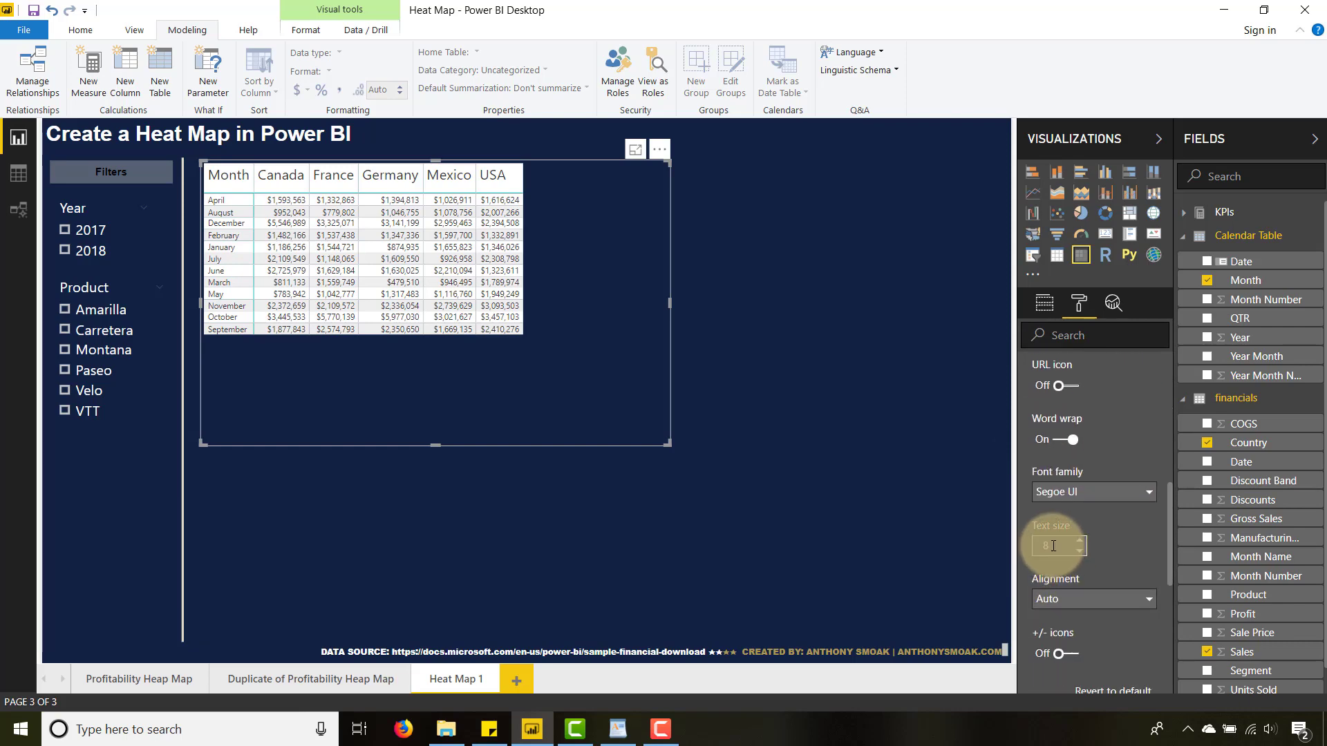
double_click(1054, 546)
type("14")
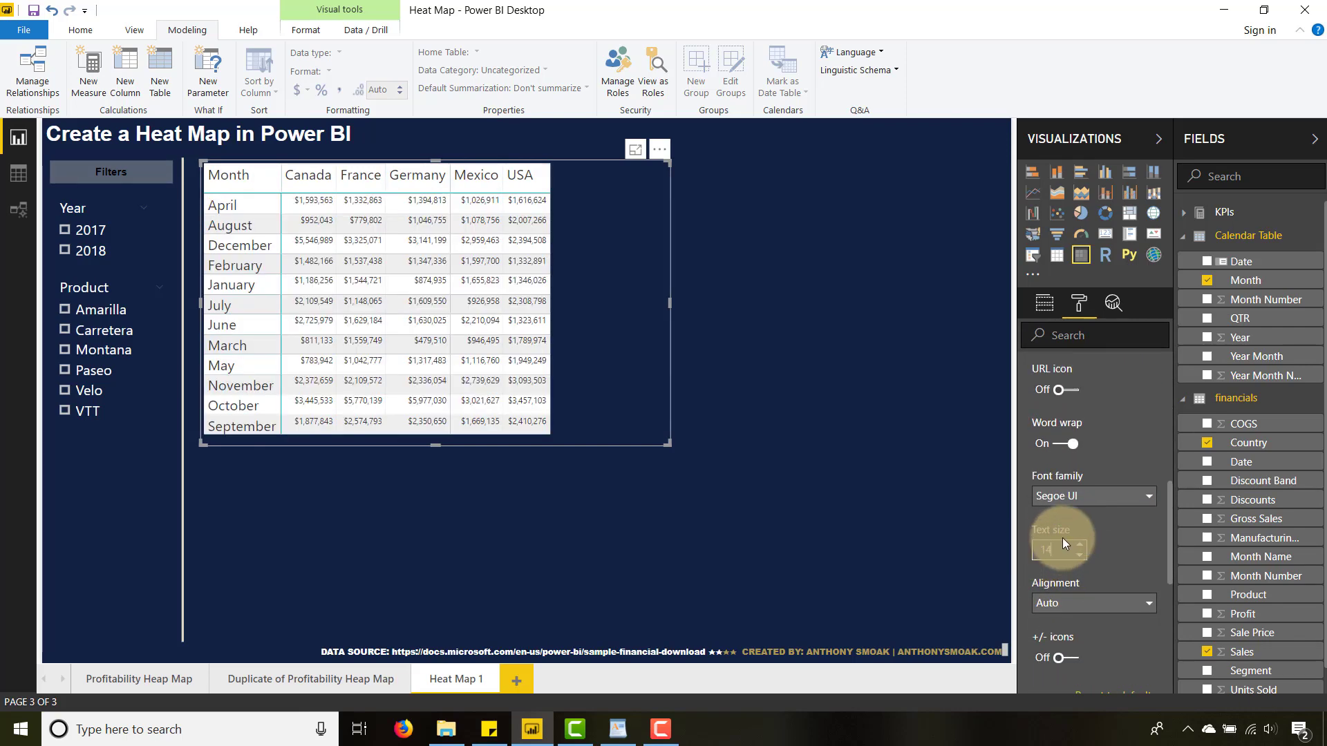
scroll(1063, 538, "up", 10)
left_click(1031, 418)
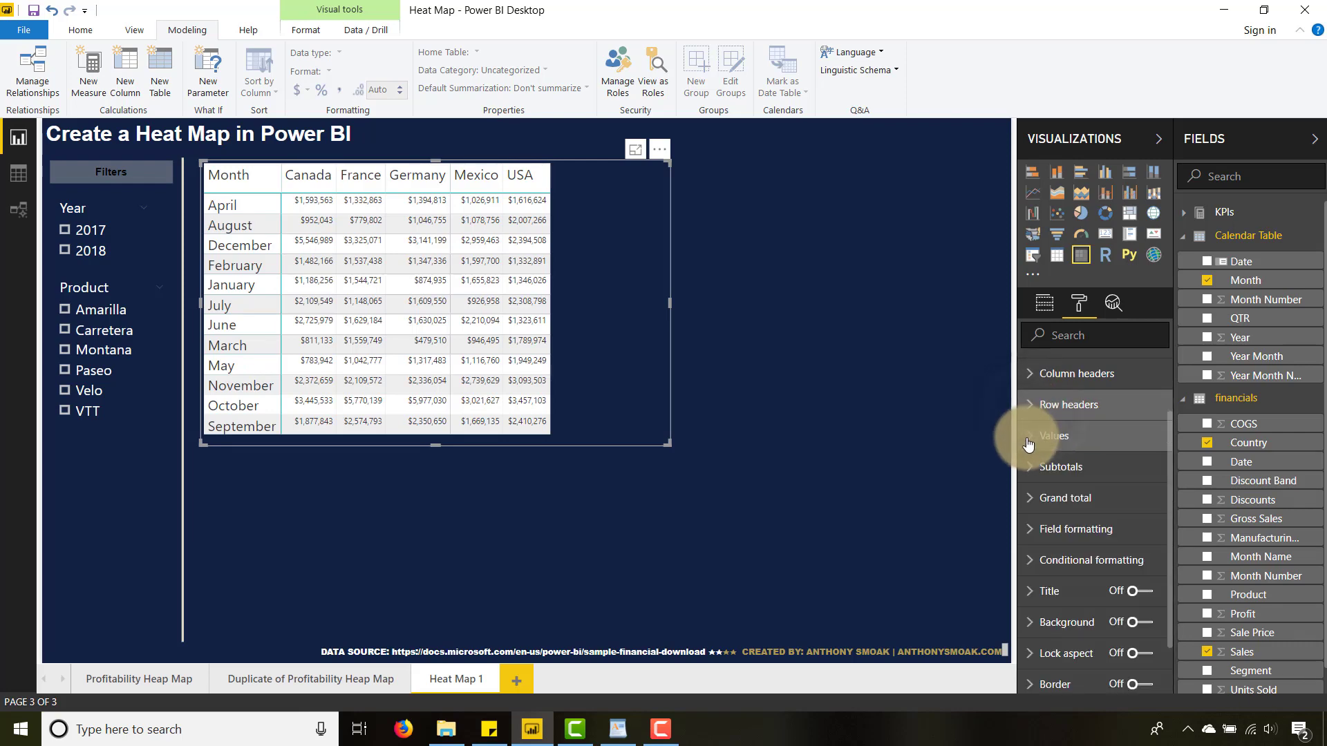
- Set the values text size to 14 and enlarge the matrix to fit
left_click(1028, 437)
scroll(1052, 463, "down", 6)
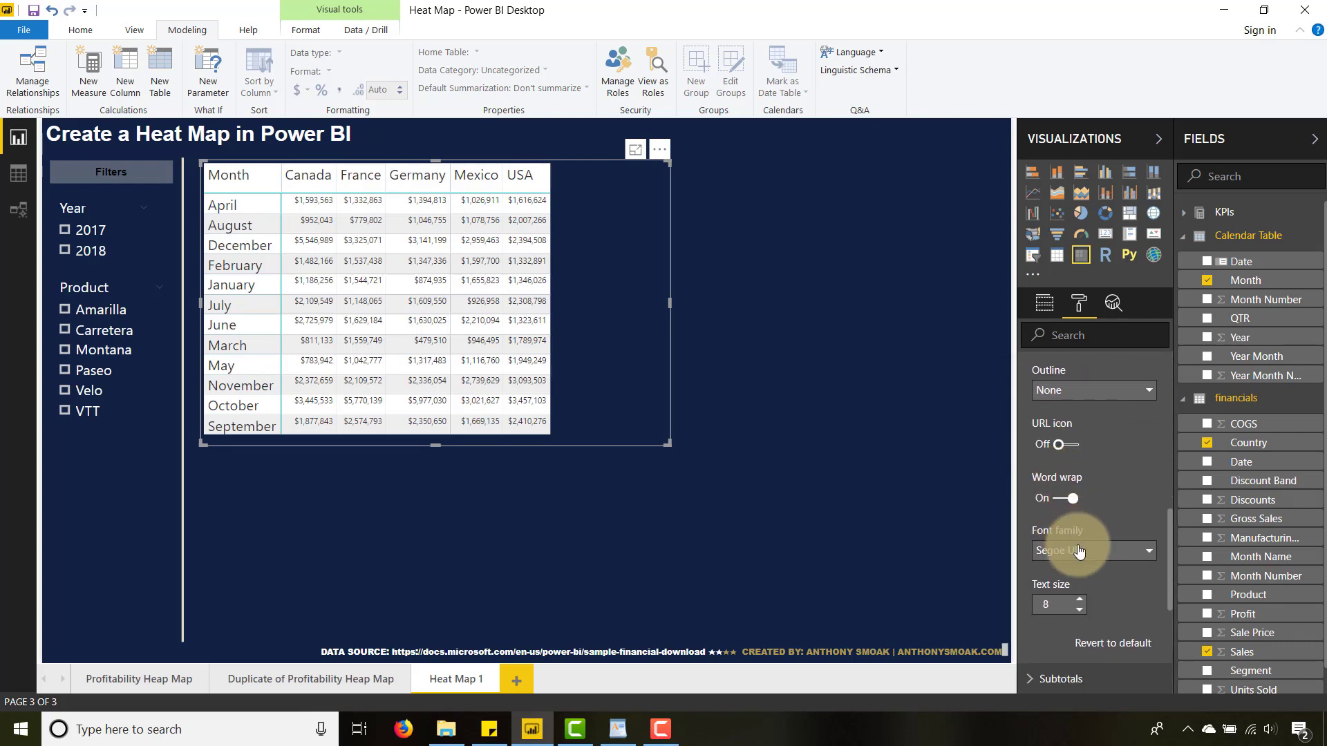
double_click(1052, 600)
type("14")
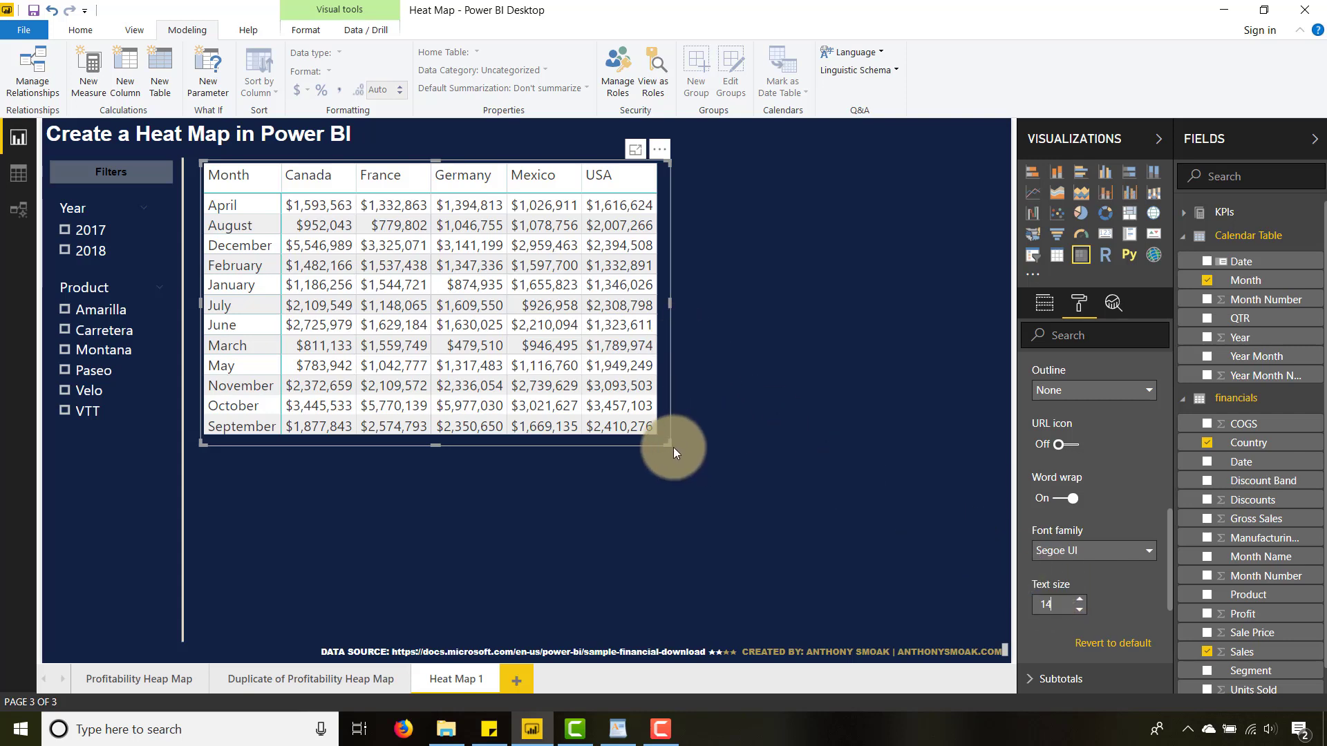
left_click_drag(673, 447, 715, 474)
left_click(794, 313)
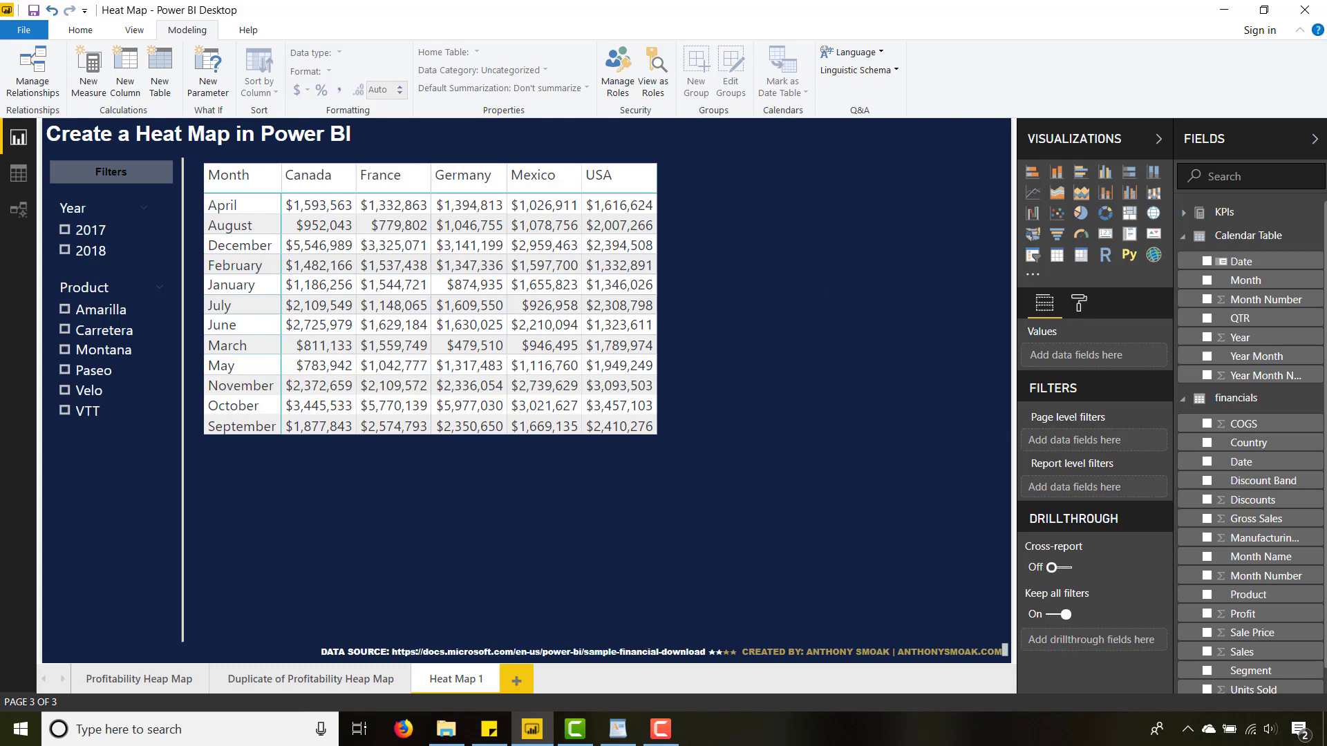
- Sort the Calendar Table Month field by Month Number so months run January to December
key("alt+Tab")
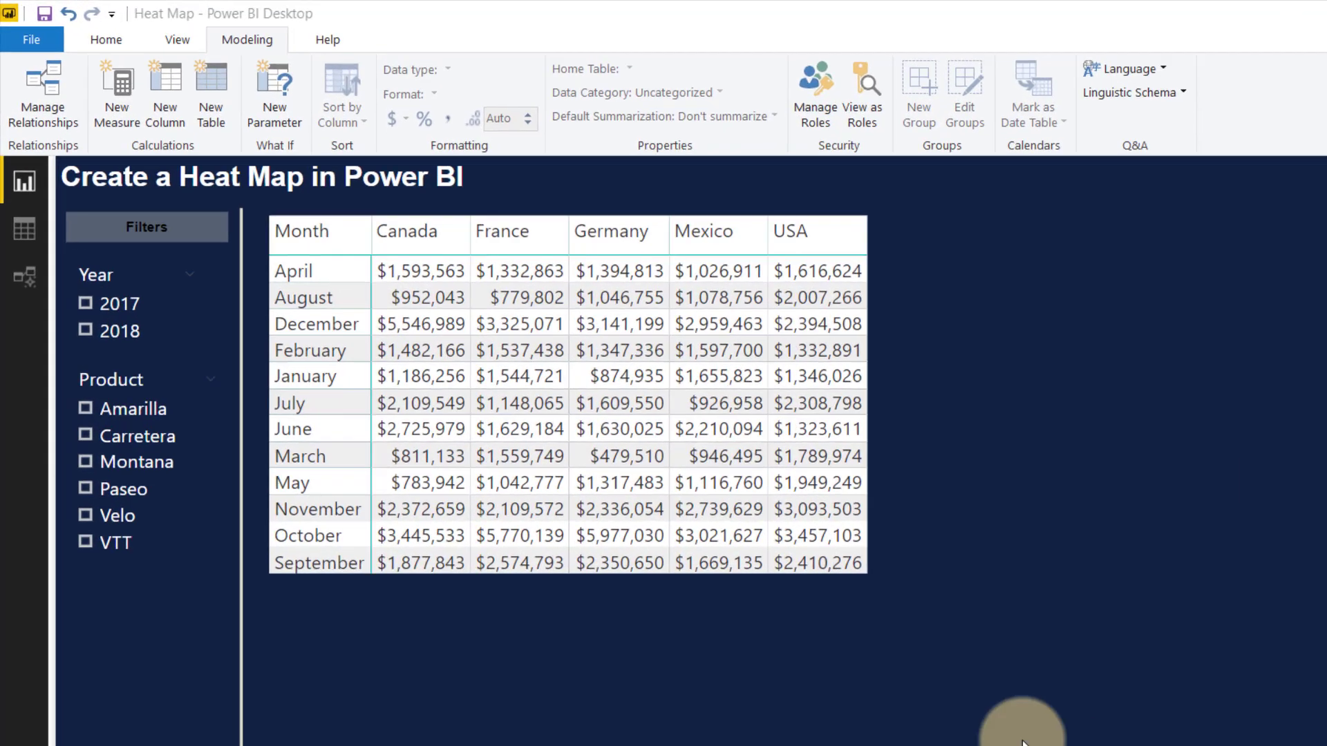
left_click(241, 242)
left_click_drag(398, 316, 400, 673)
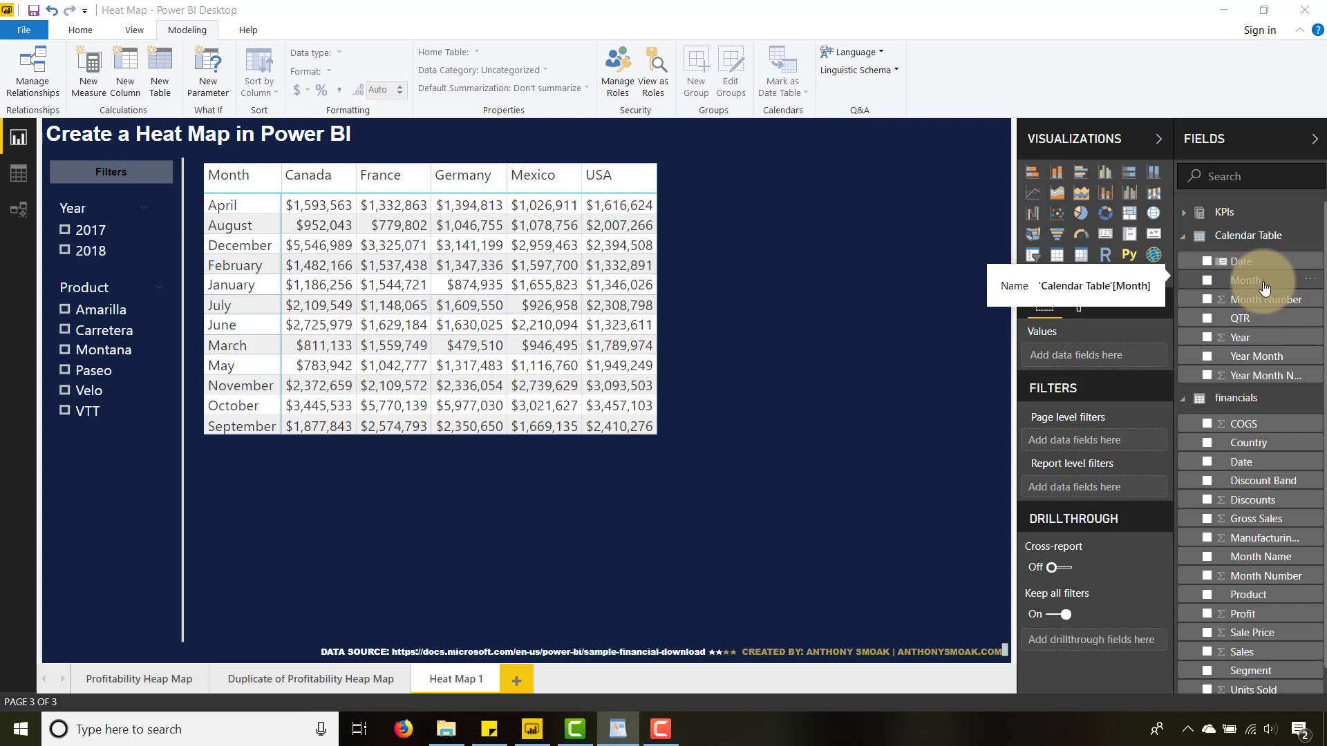
left_click(1266, 283)
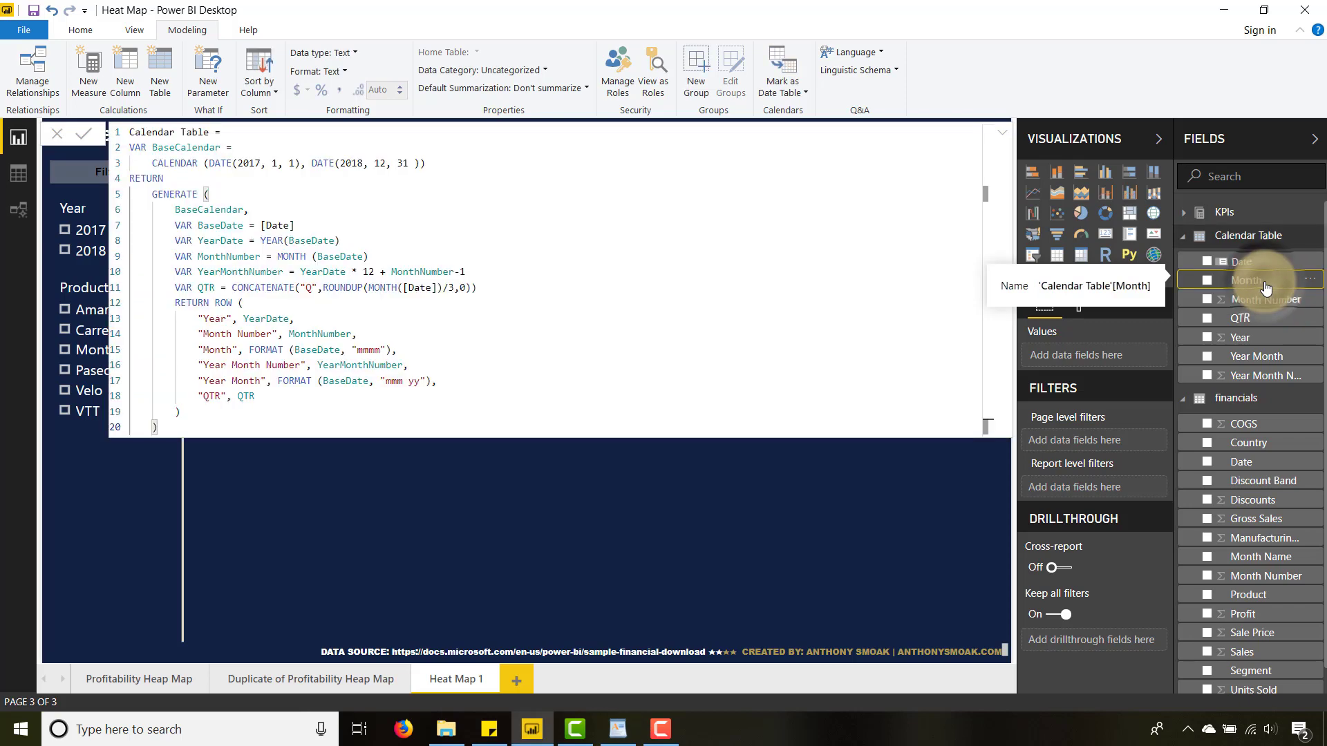
left_click(261, 95)
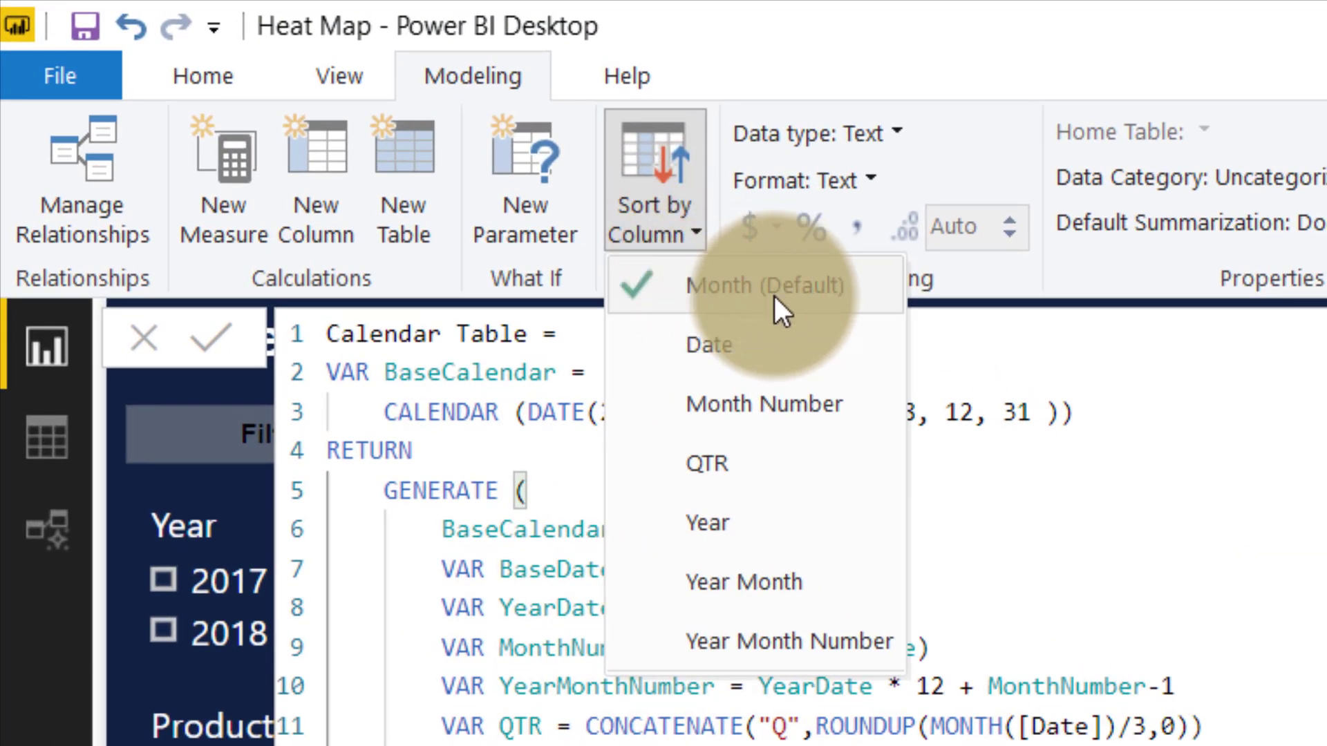
left_click(777, 406)
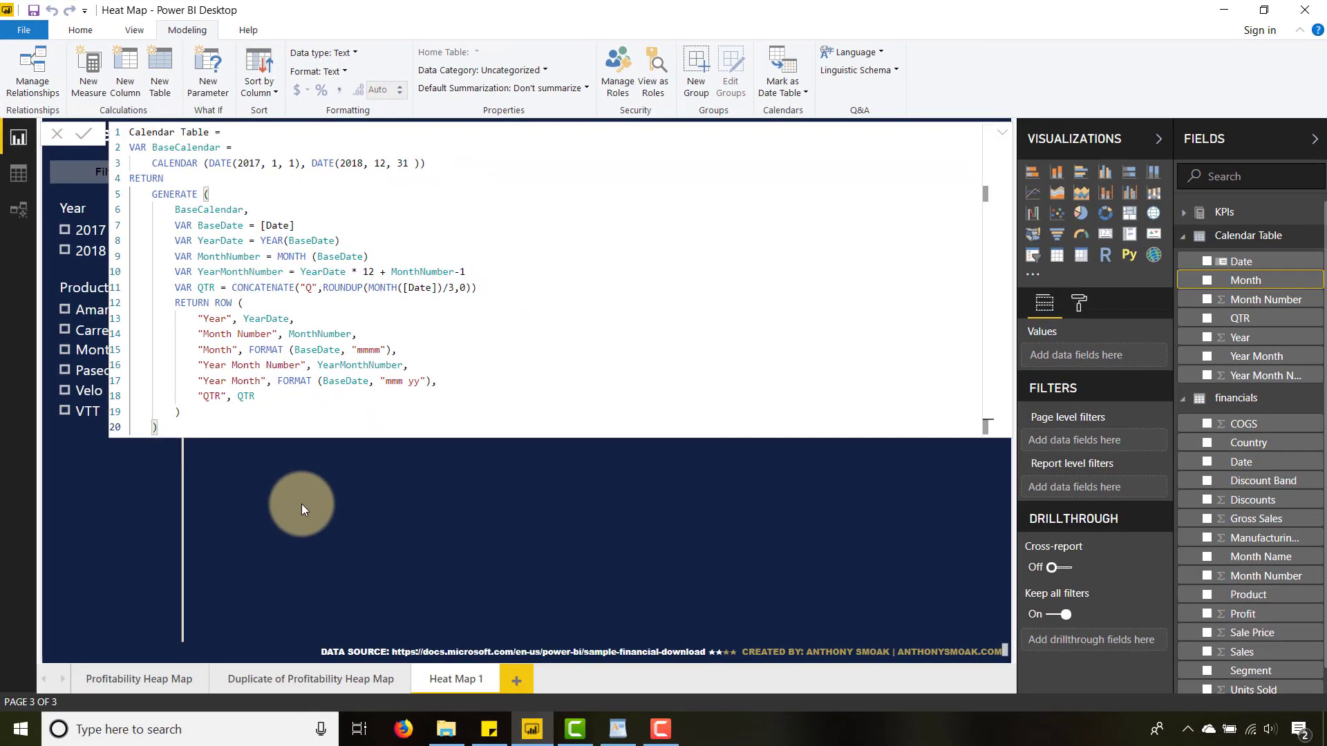
left_click(301, 503)
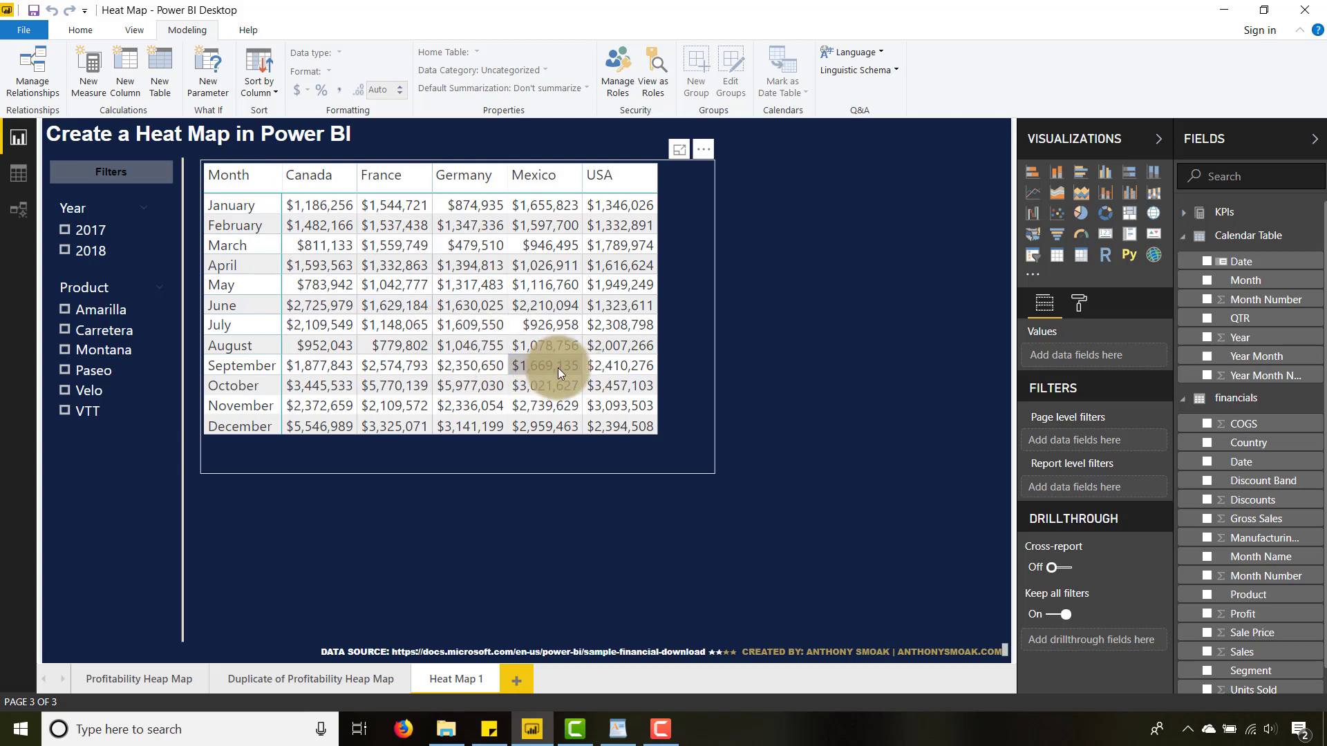
left_click(711, 293)
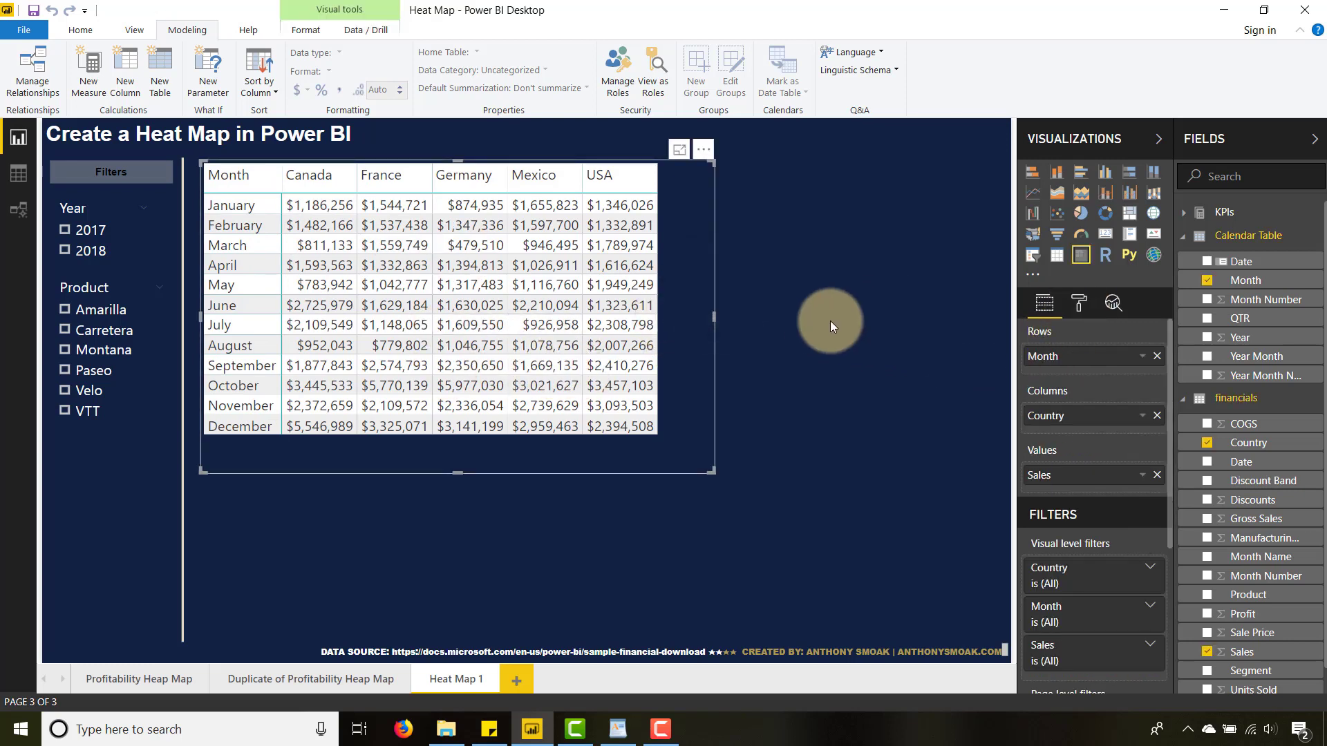
- Change the matrix Style preset to None
left_click(1076, 310)
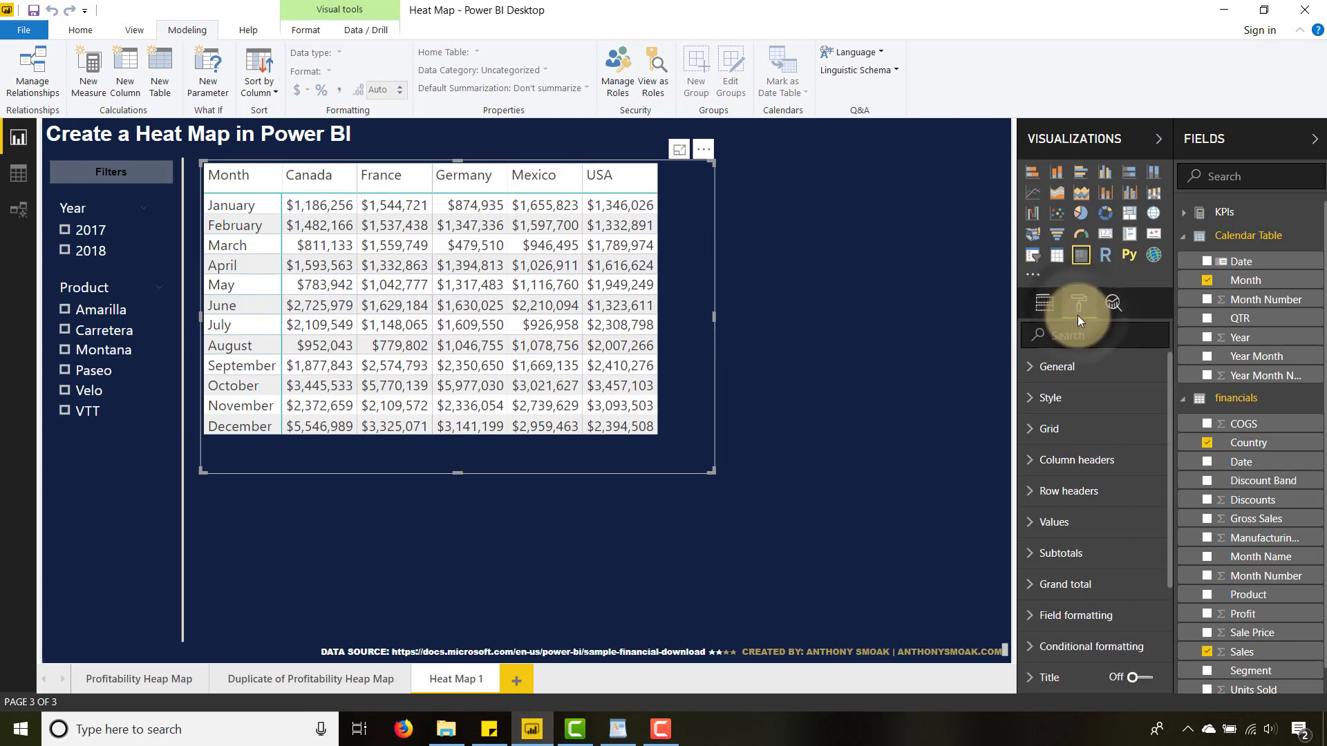
left_click(1033, 399)
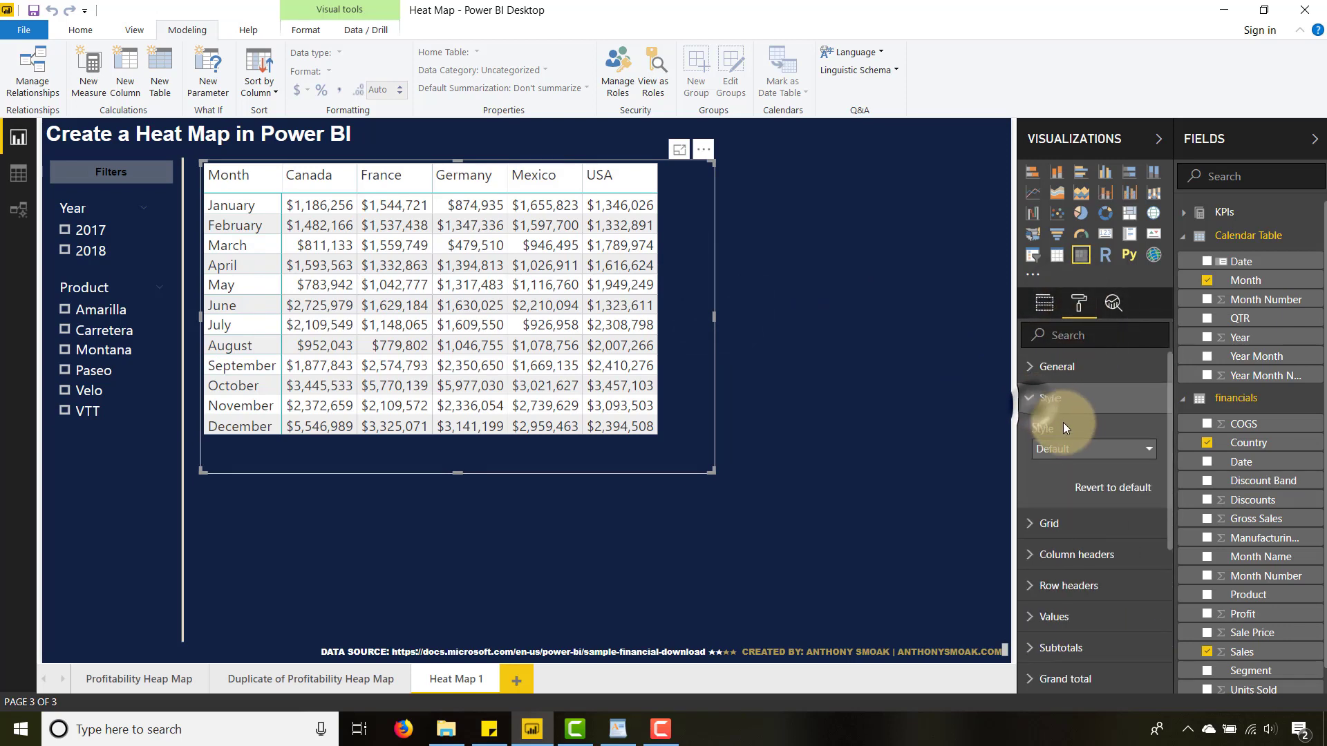
left_click(1090, 449)
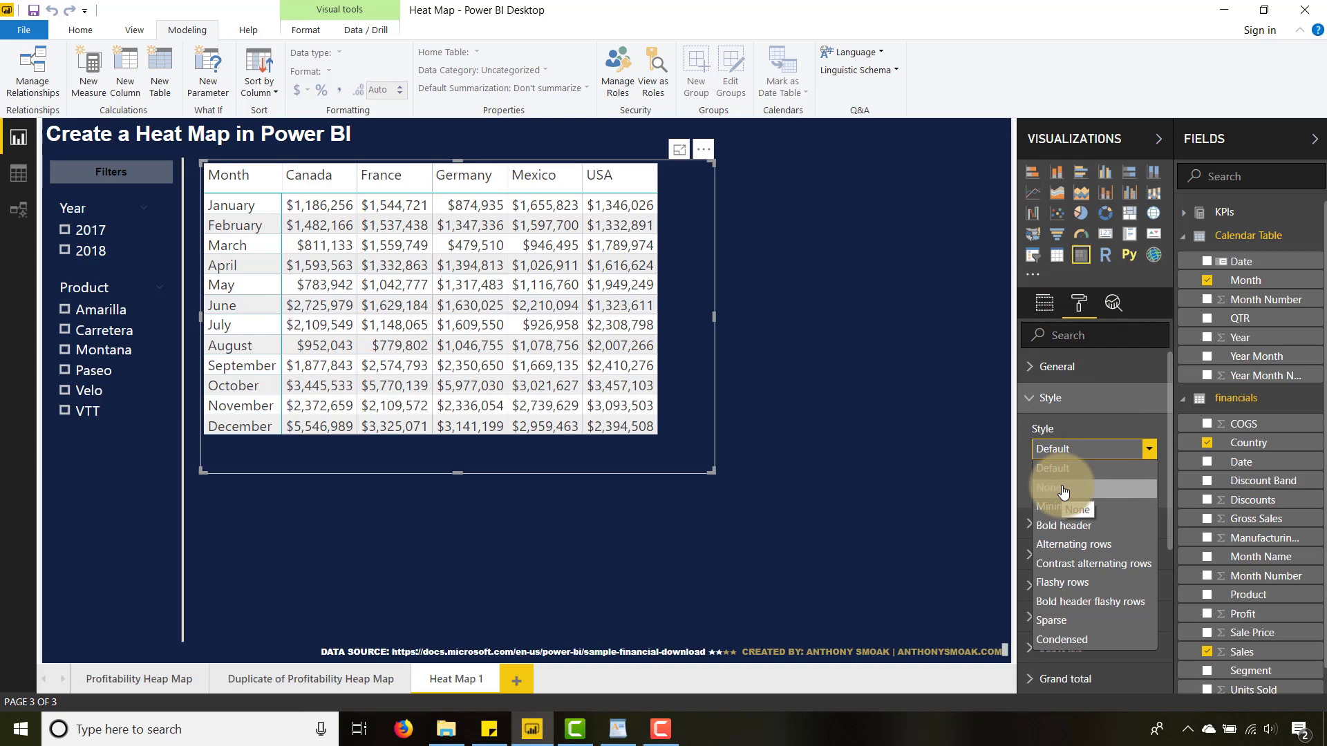
left_click(1063, 492)
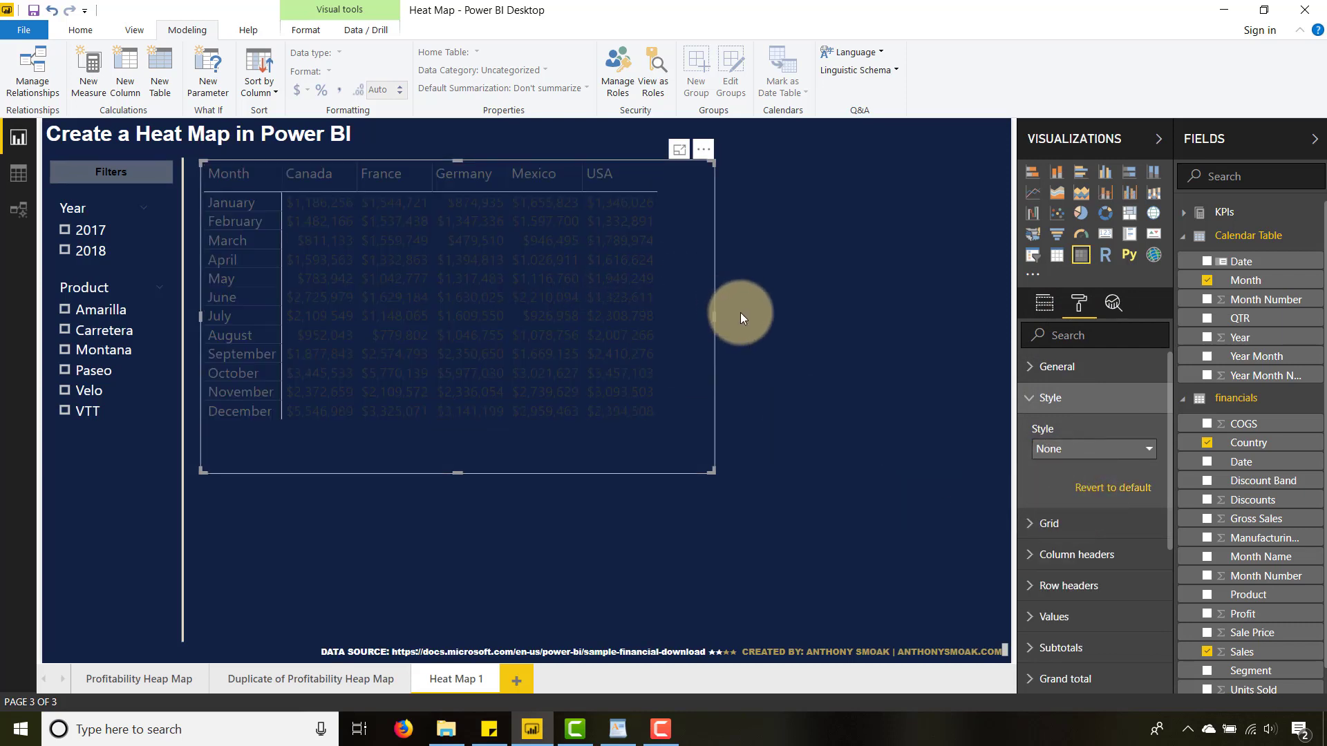
left_click(1030, 398)
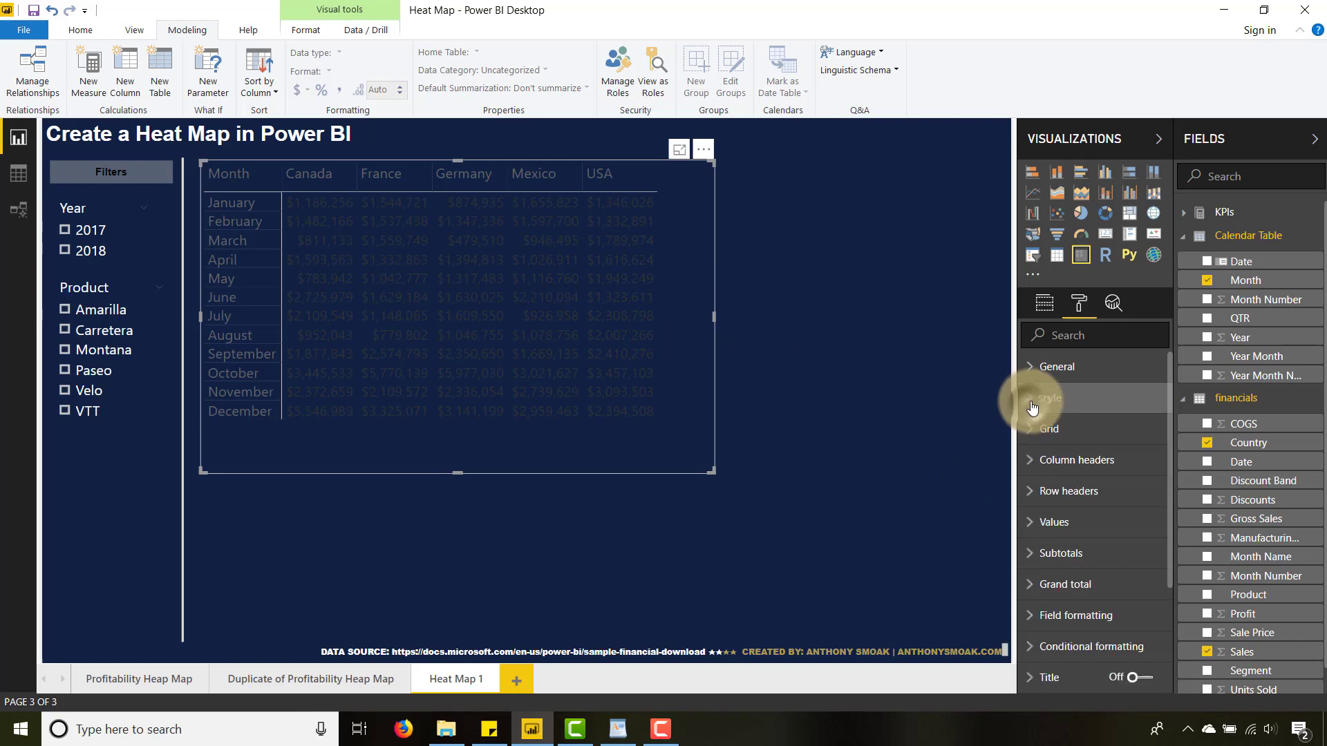
- Make the matrix value text and alternate-row value text light grey
scroll(1033, 446, "down", 1)
left_click(1035, 441)
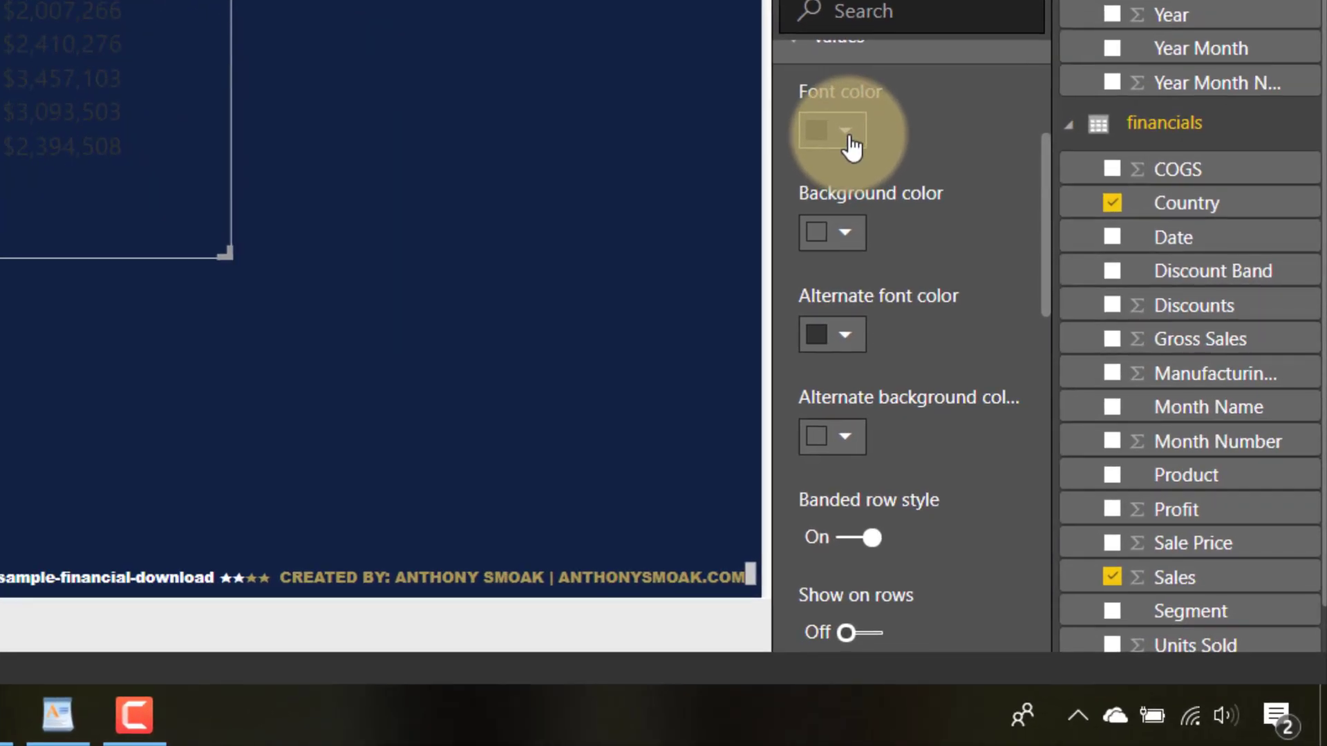
left_click(847, 141)
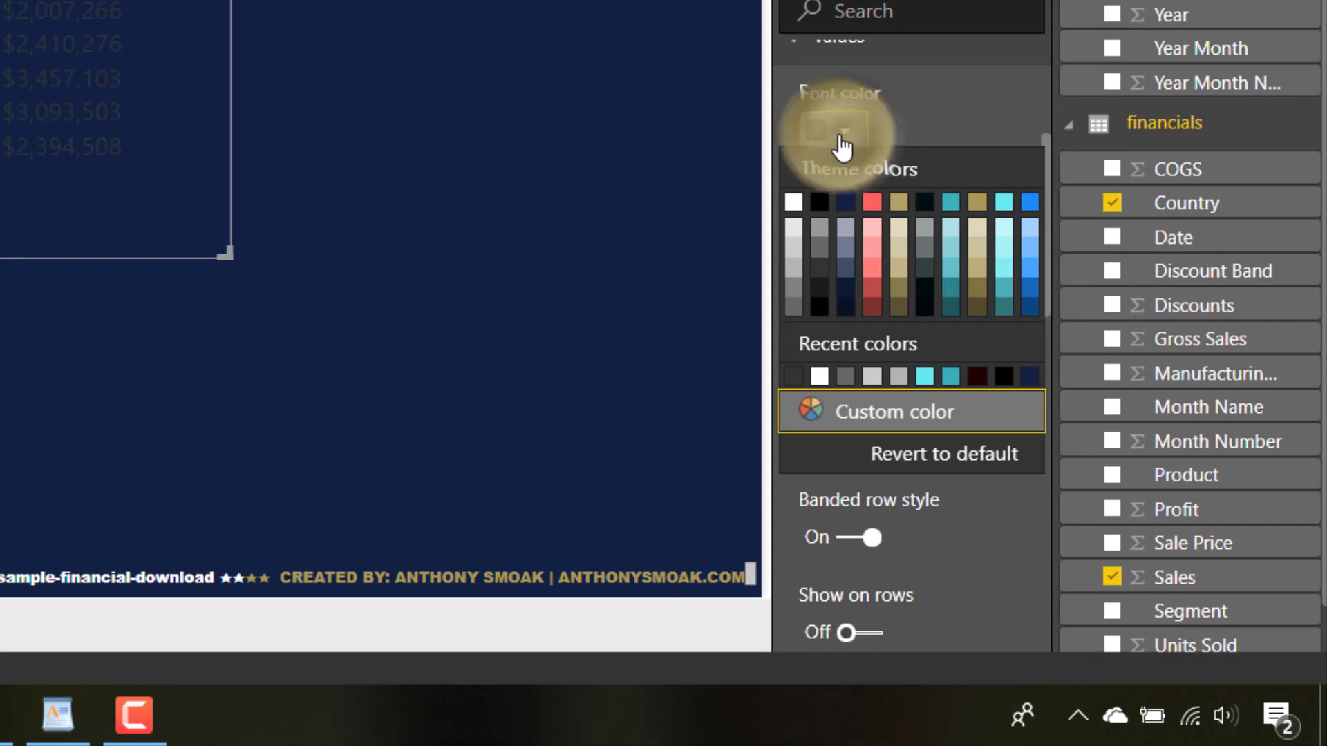
left_click(792, 250)
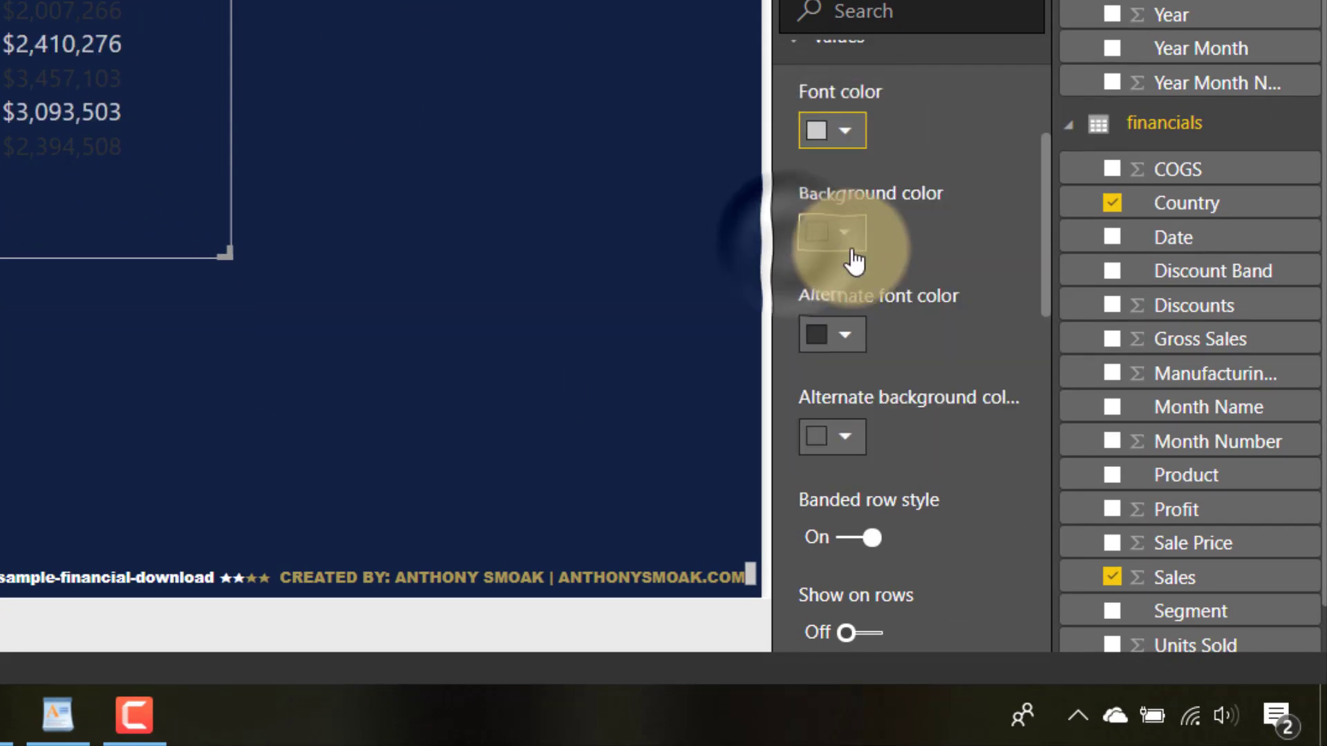
left_click(852, 335)
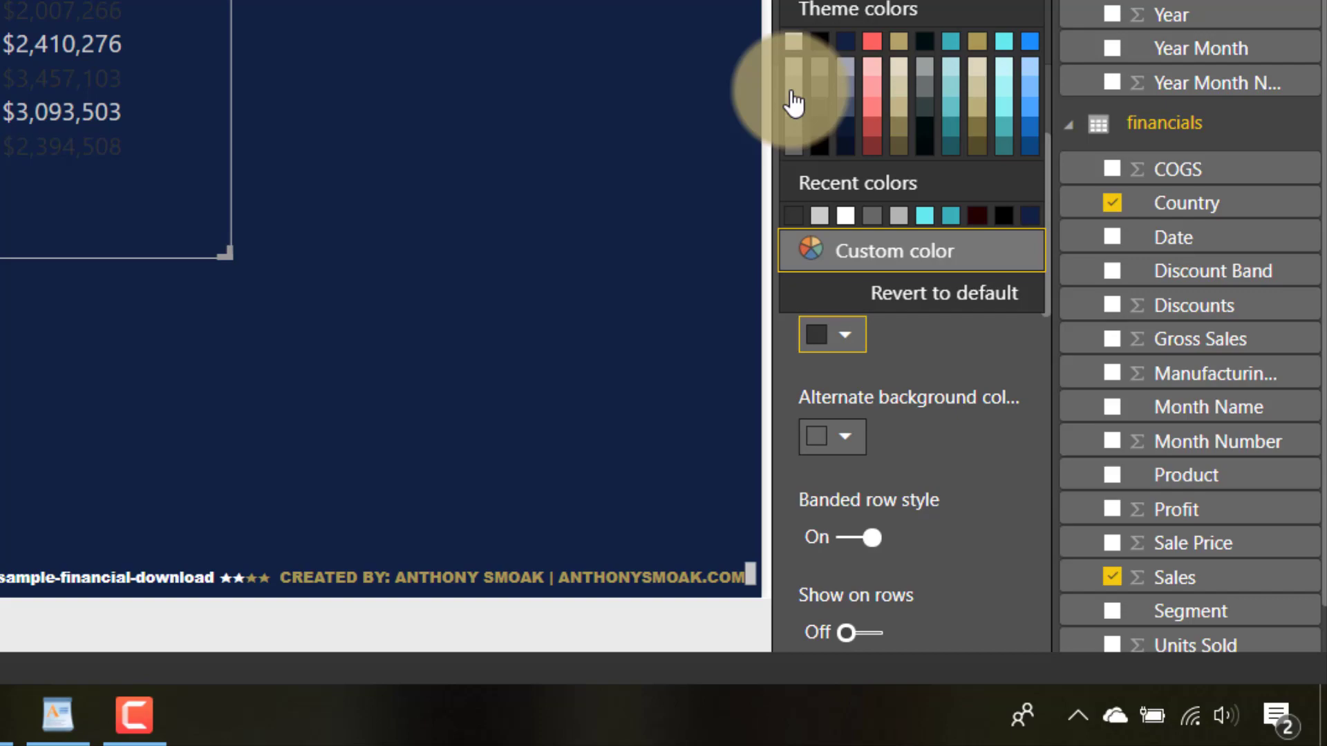
left_click(794, 104)
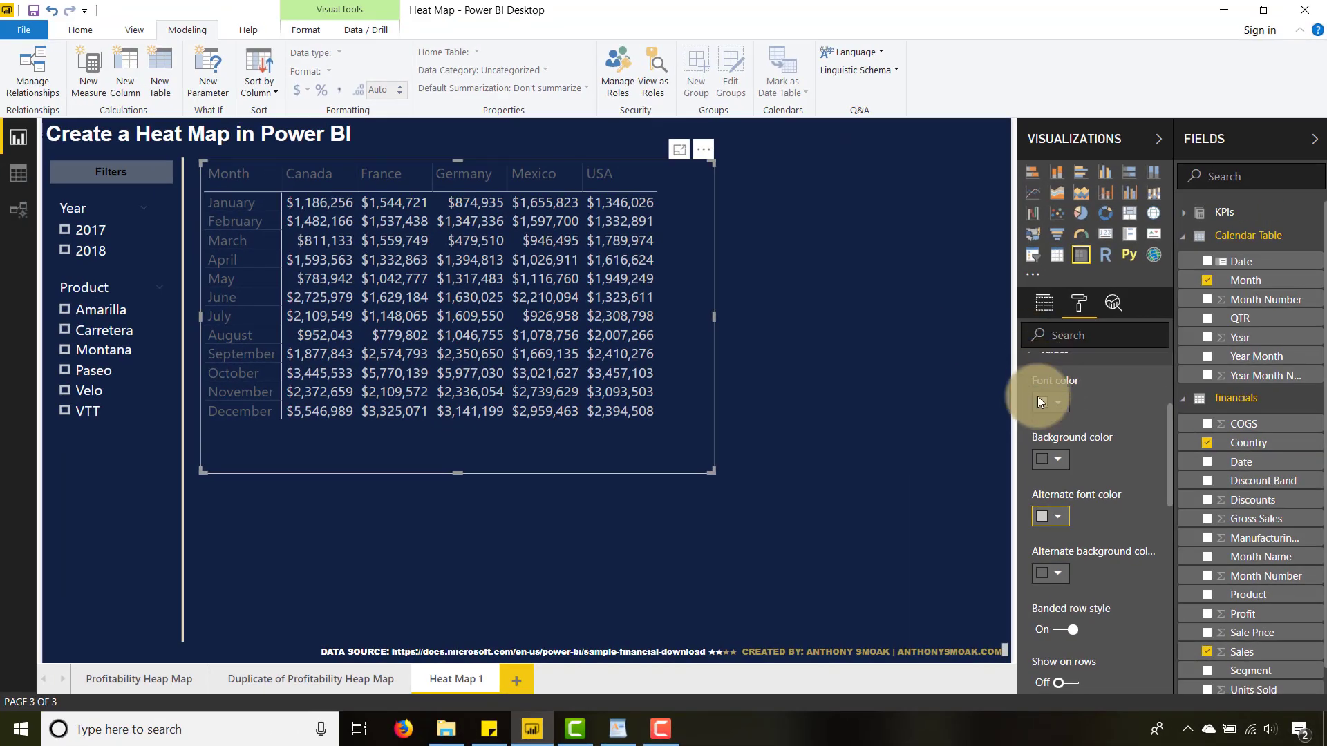
- Set the column header and row header font colors to white
scroll(888, 244, "up", 3)
left_click(1048, 461)
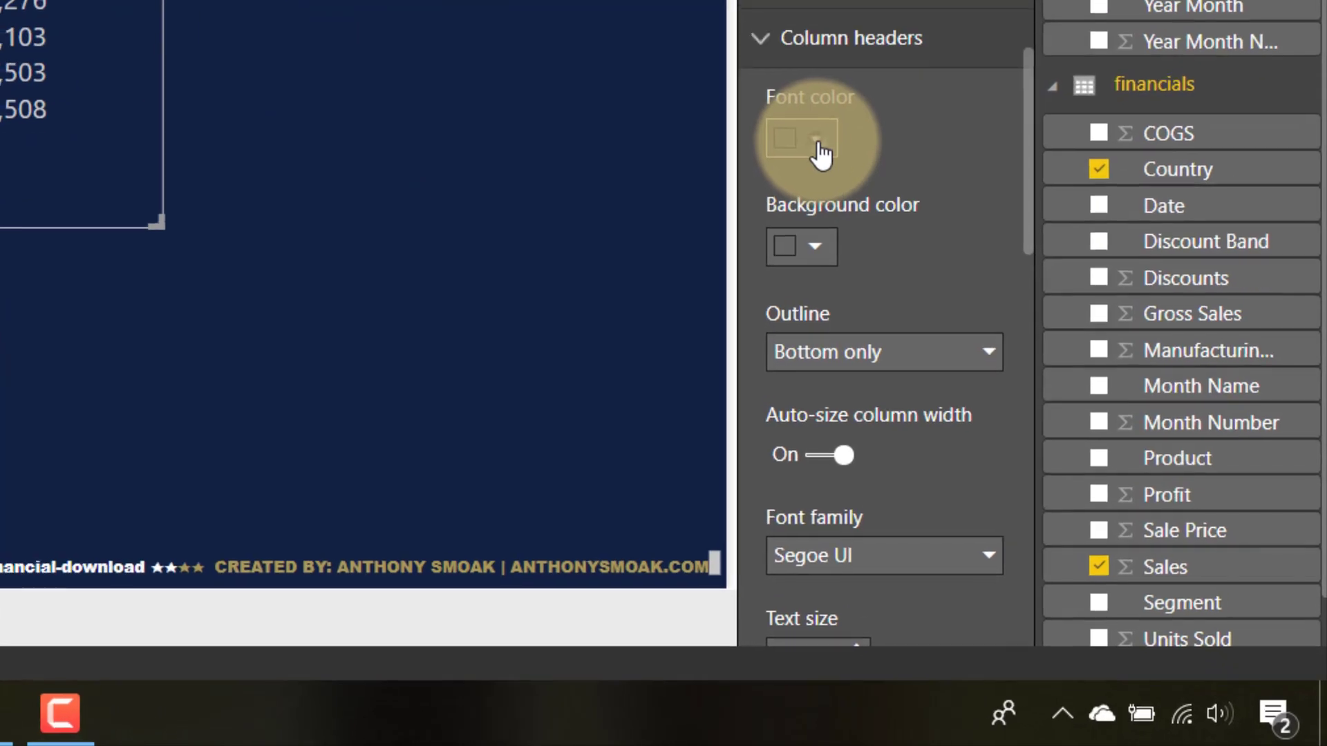
left_click(1057, 511)
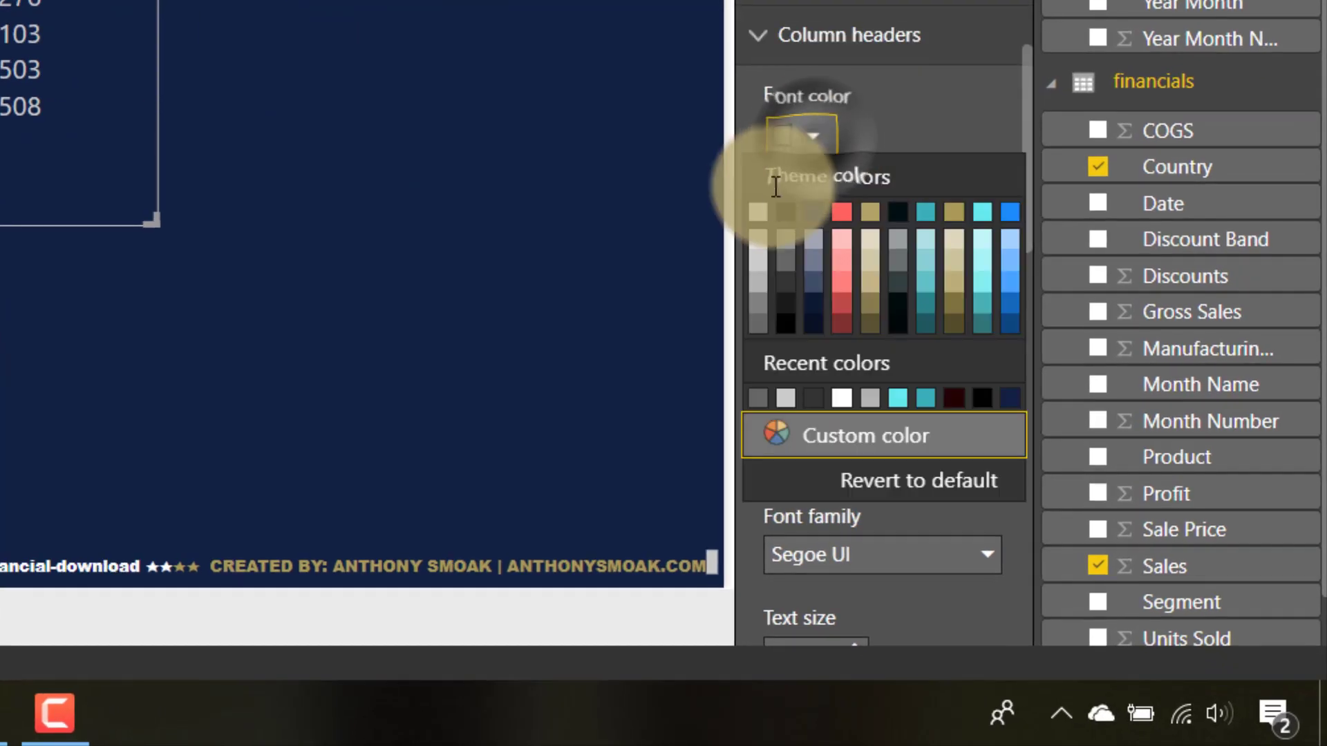
left_click(759, 213)
left_click(760, 38)
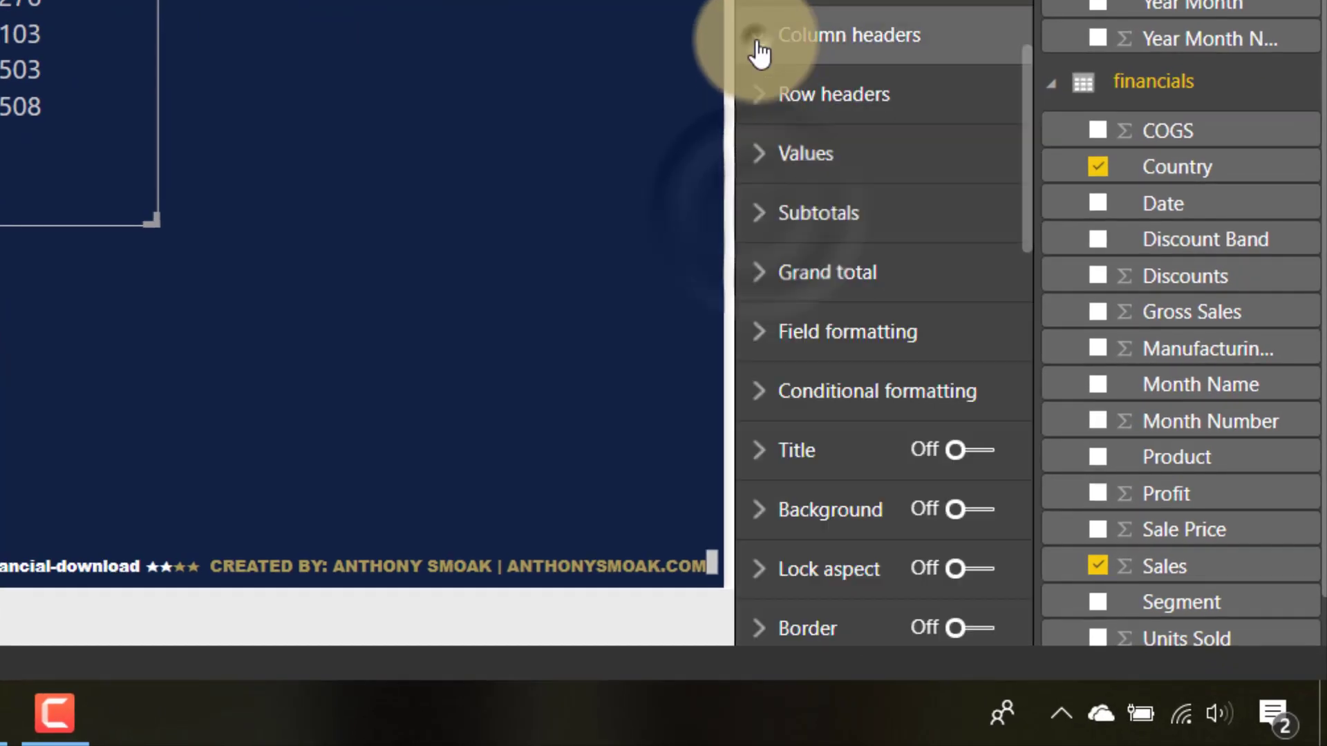
left_click(760, 97)
left_click(810, 198)
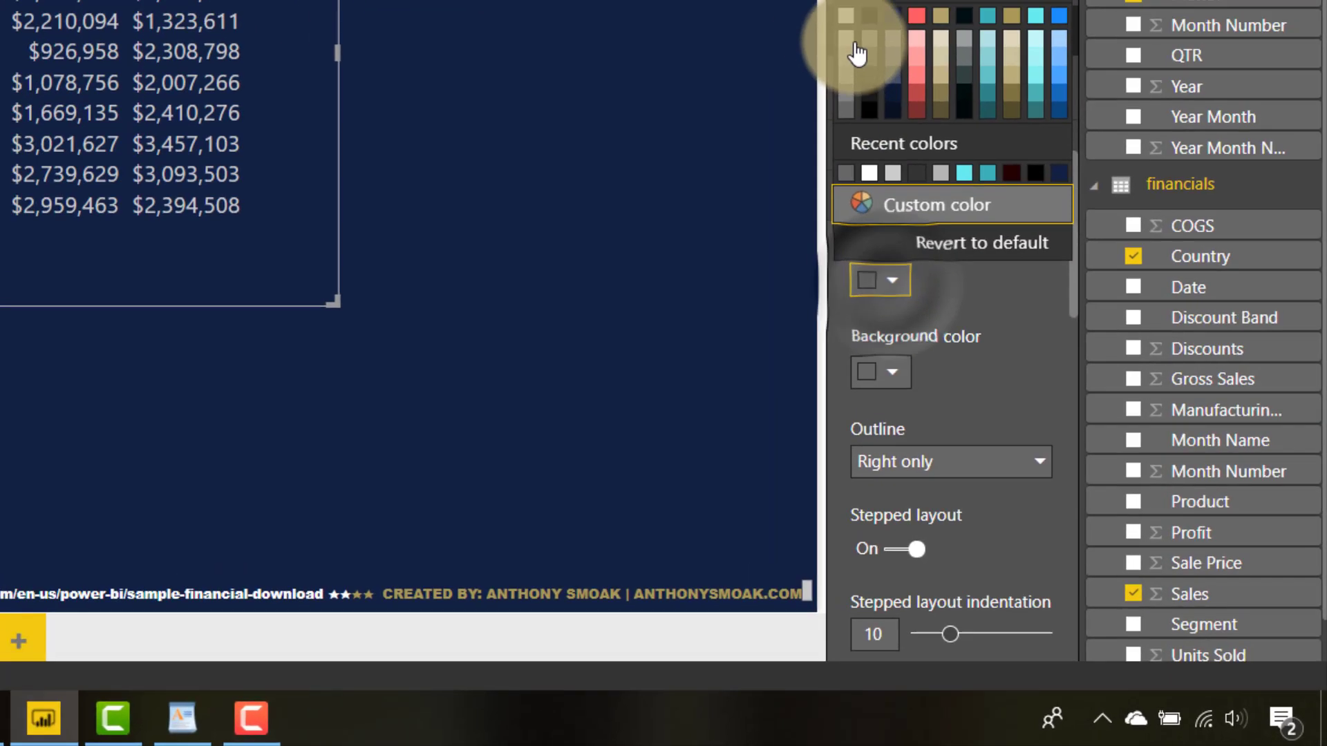
left_click(847, 20)
left_click(646, 179)
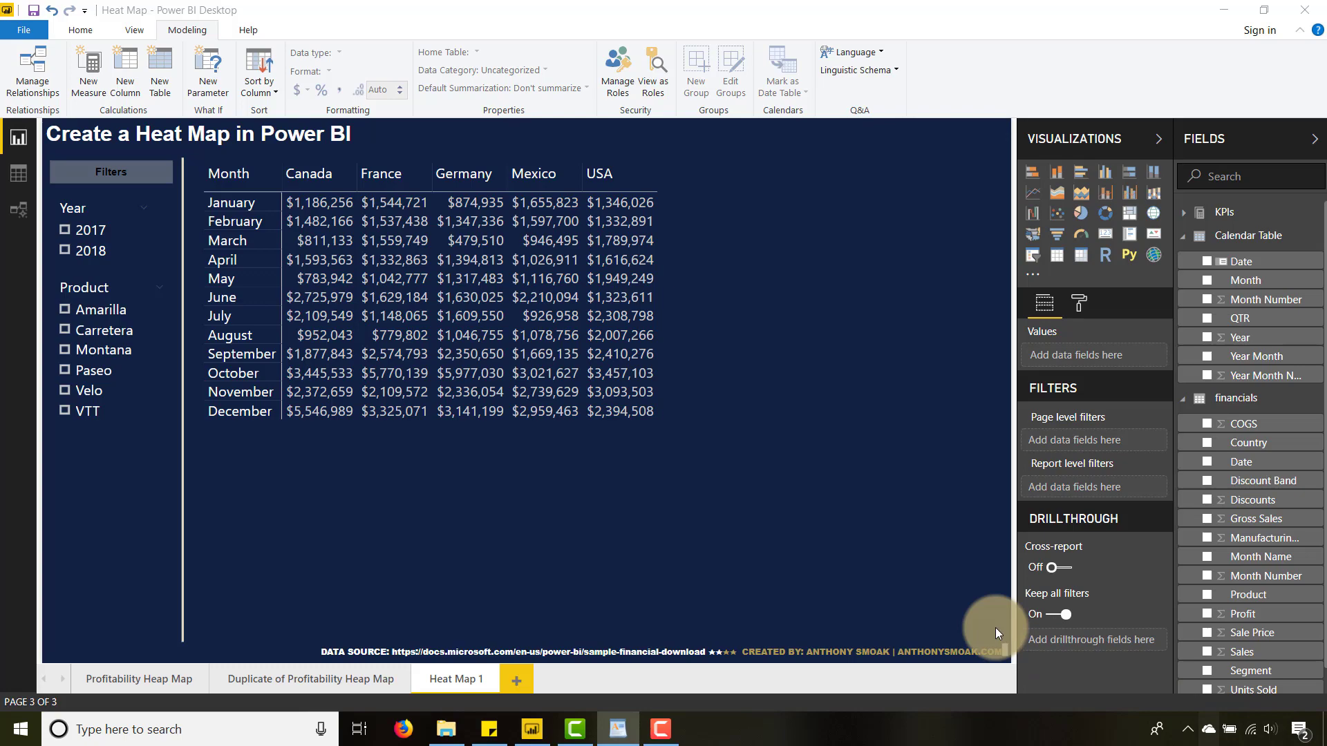
- Select the matrix and open the Sales field's dropdown in the Values well
left_click(703, 400)
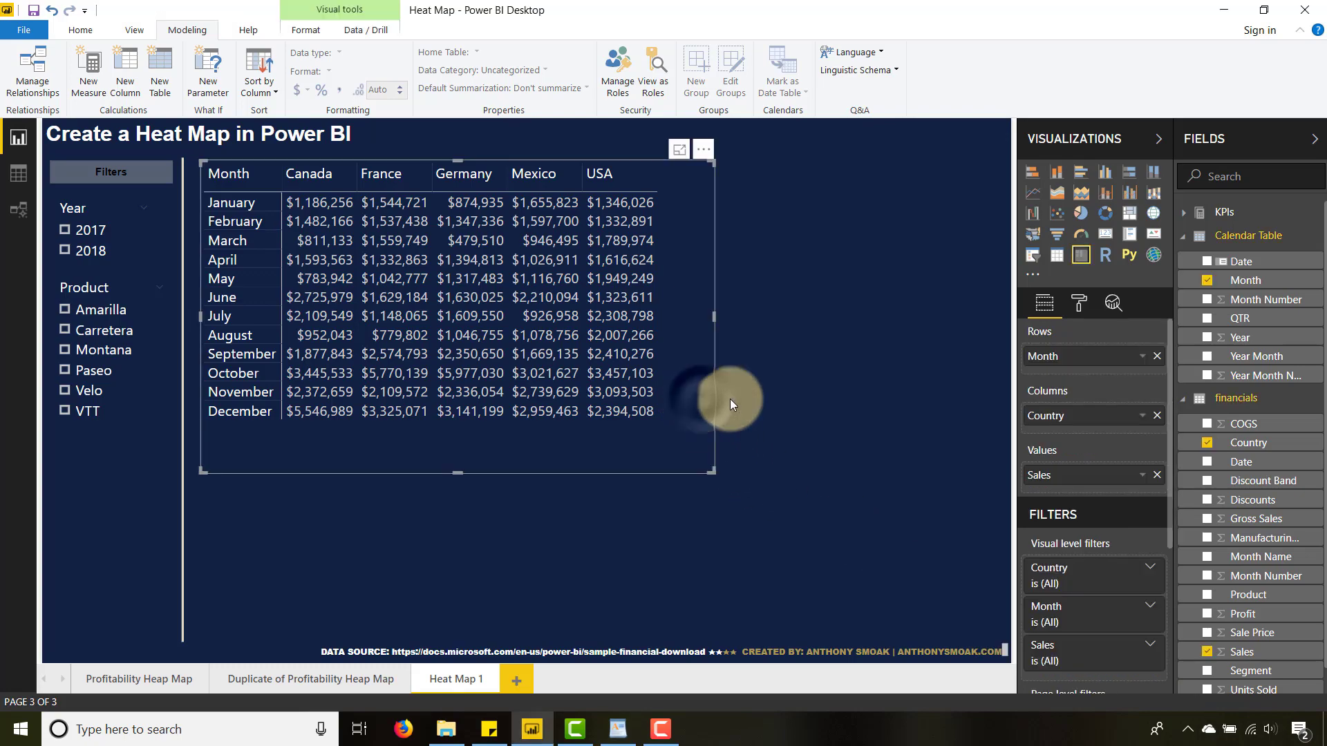
left_click(1142, 474)
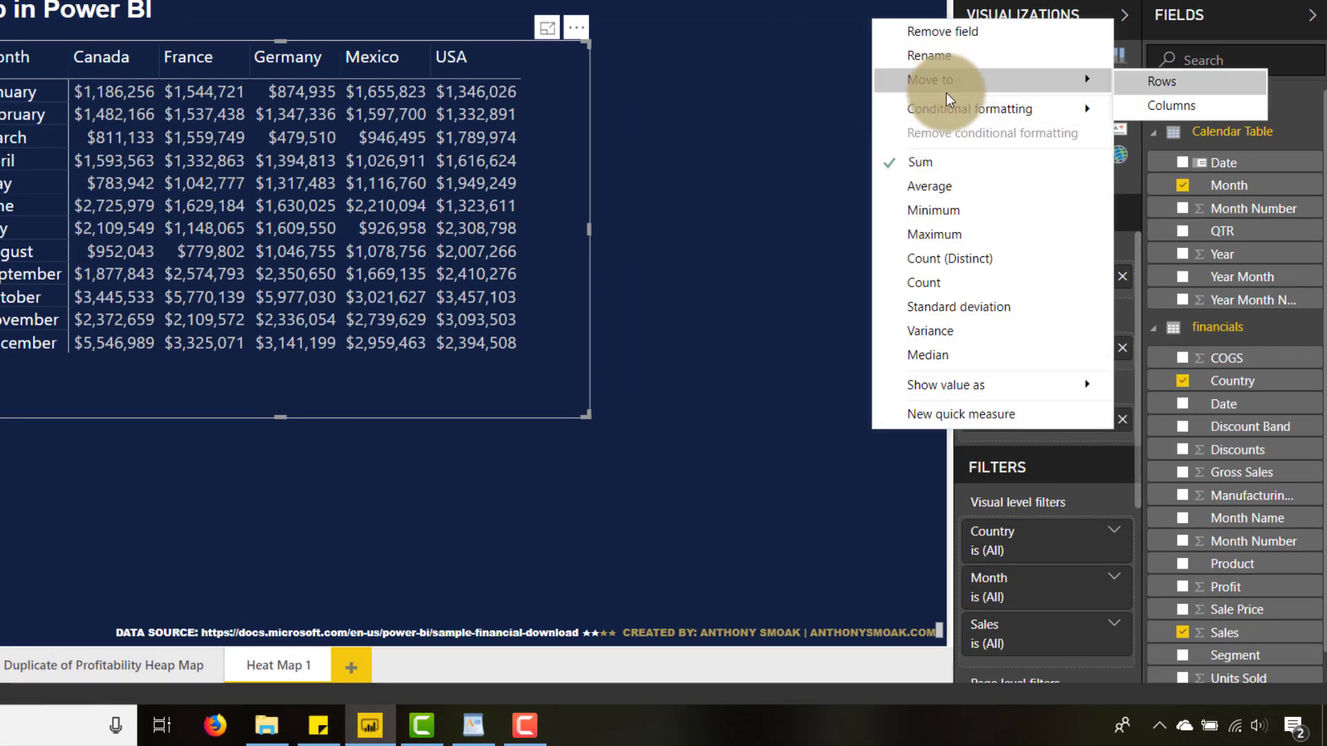
- Shade Sales cell backgrounds from dark navy (lowest) to red (highest), then widen the matrix slightly
mouse_move(947, 106)
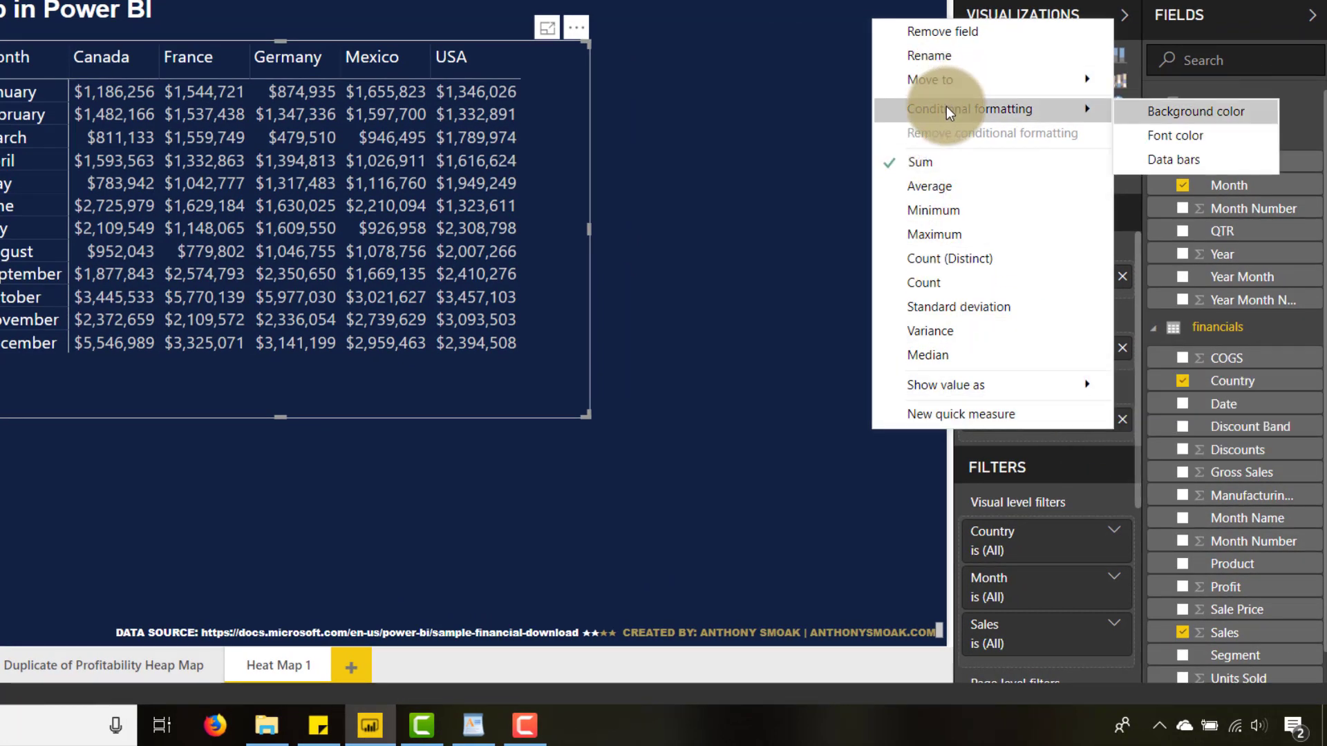
left_click(1168, 110)
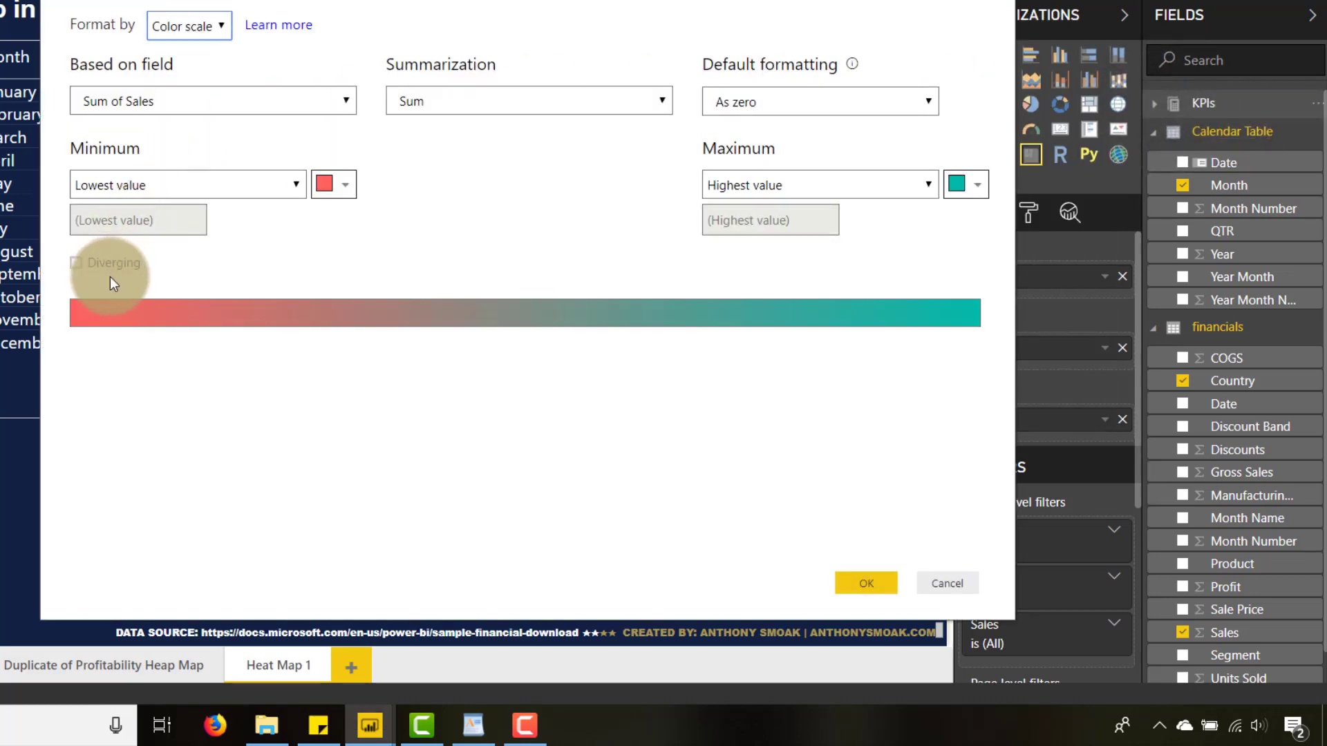
left_click(77, 265)
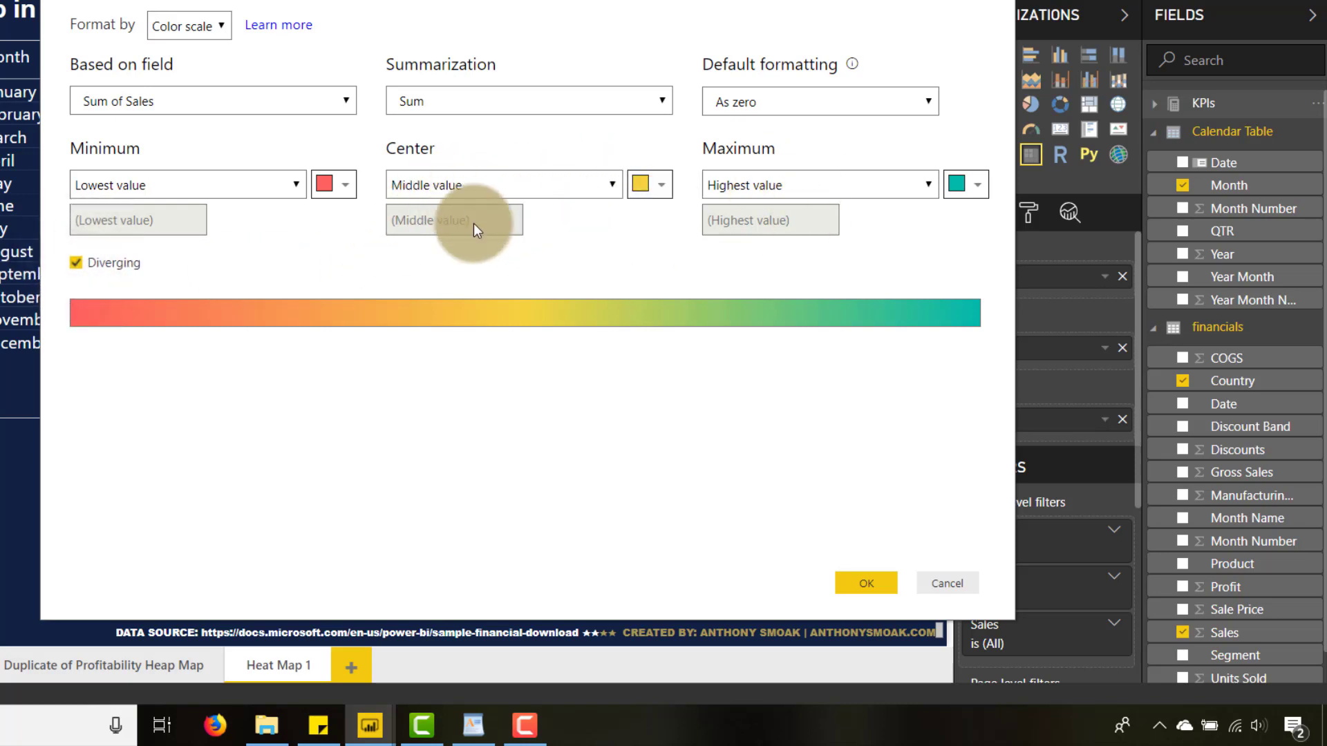
left_click(76, 263)
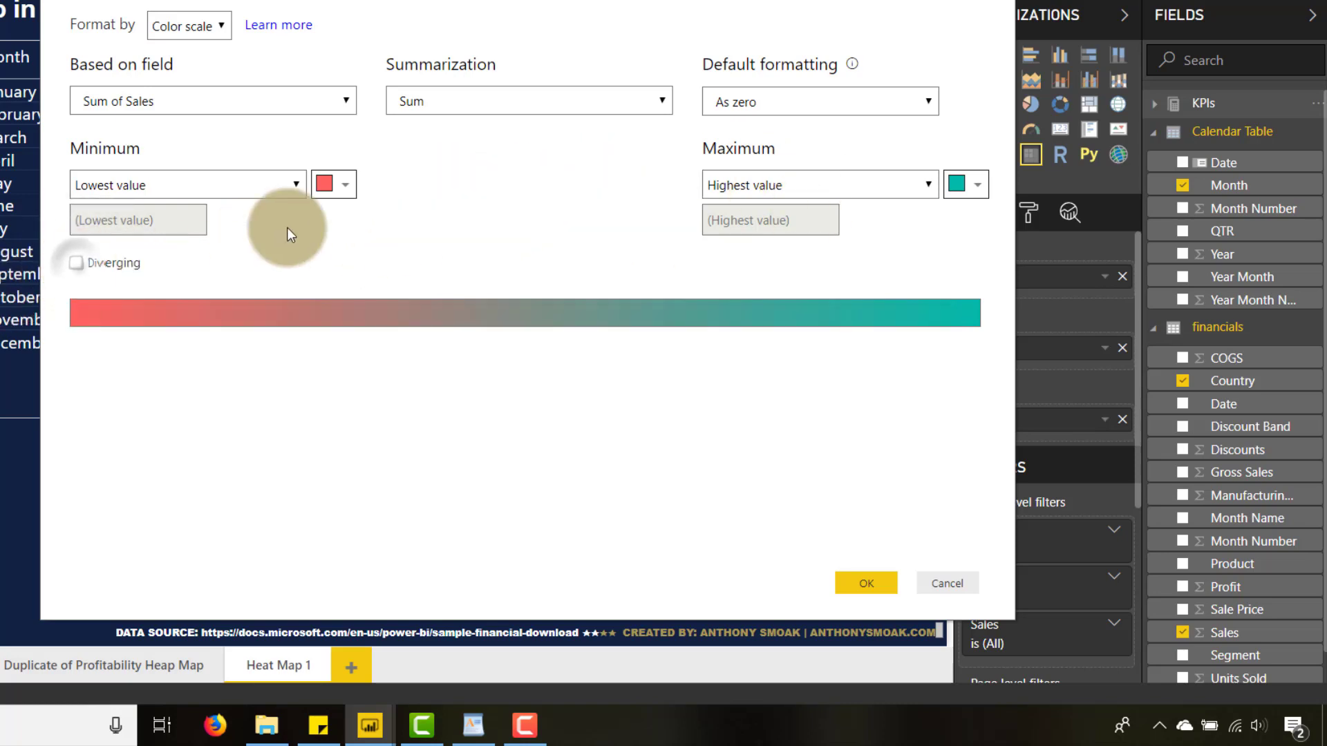
left_click(342, 190)
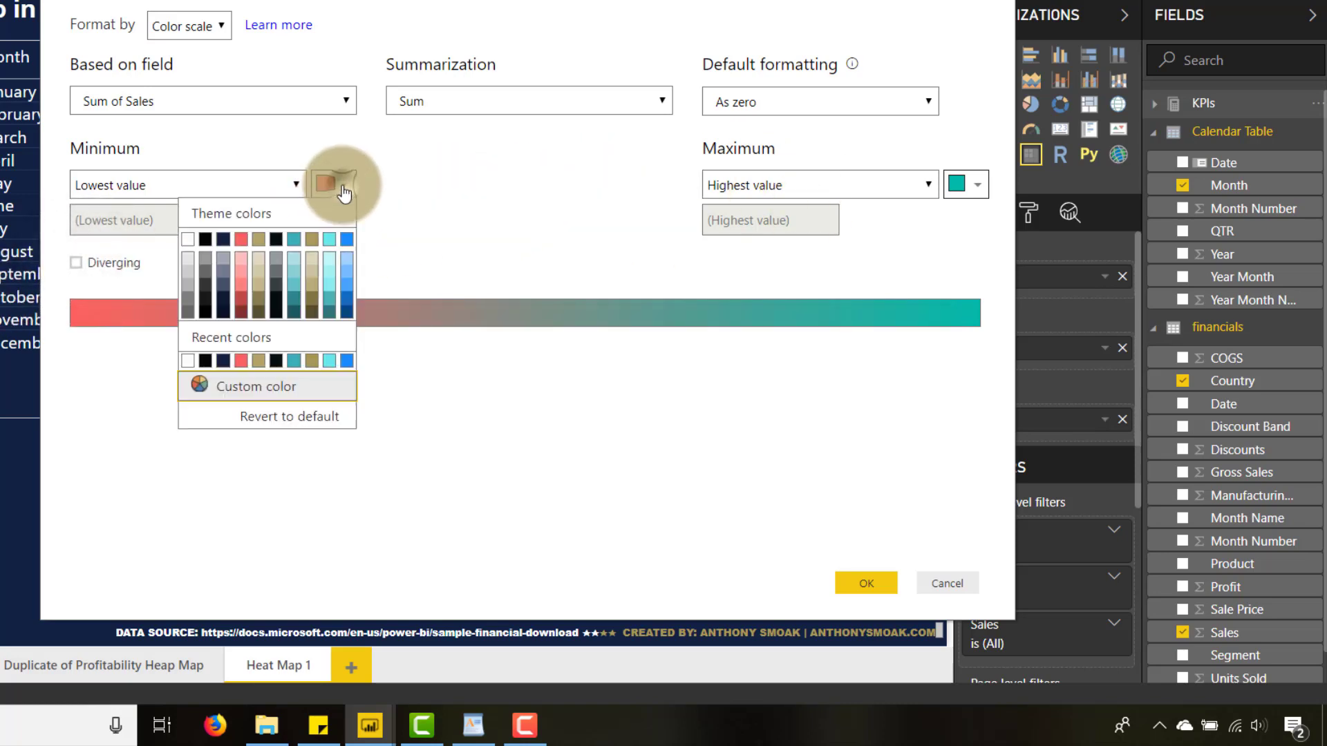
left_click(224, 240)
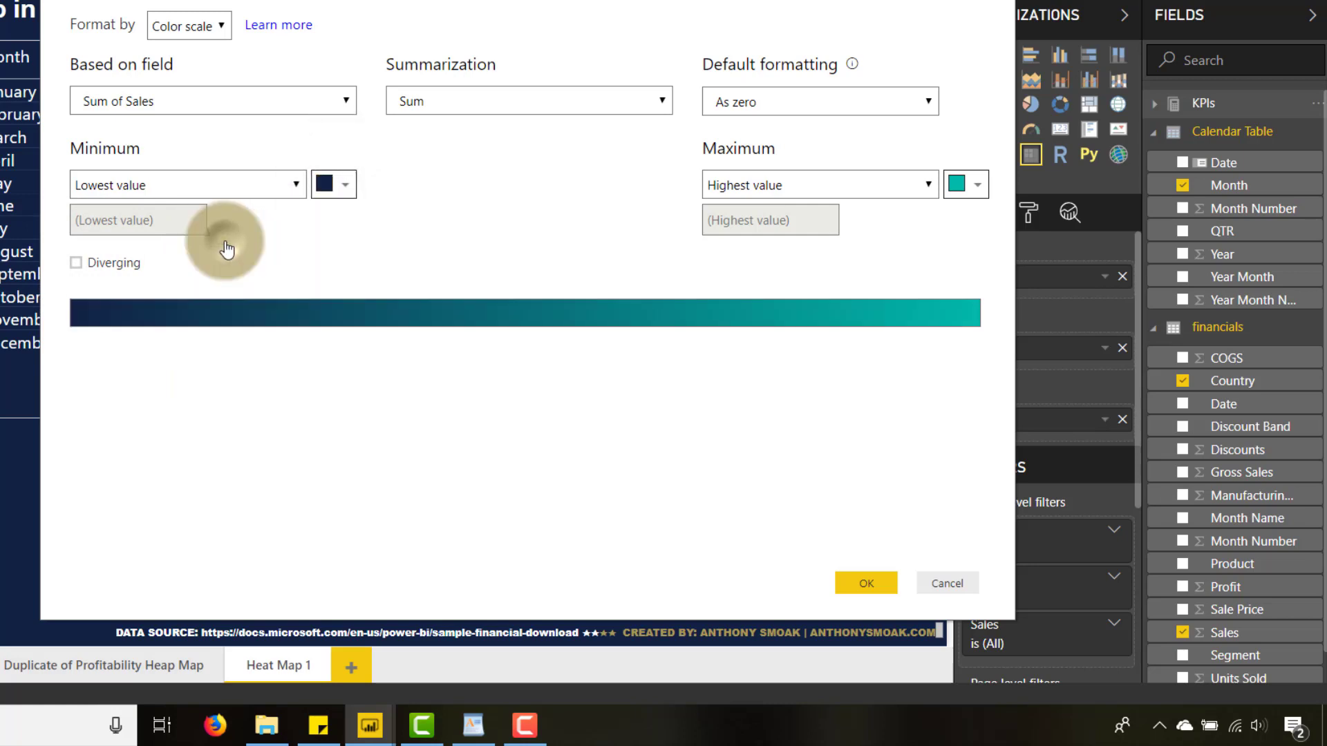
left_click(980, 195)
left_click(878, 239)
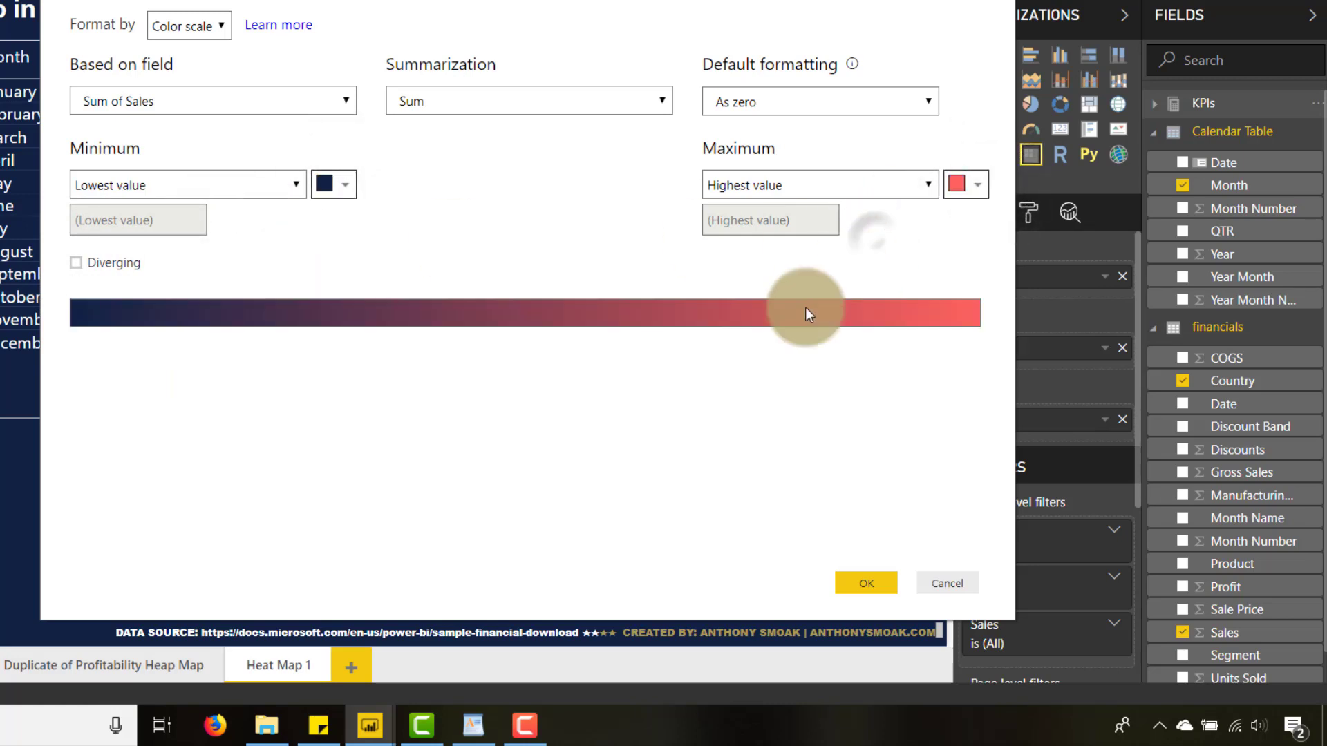
left_click(863, 581)
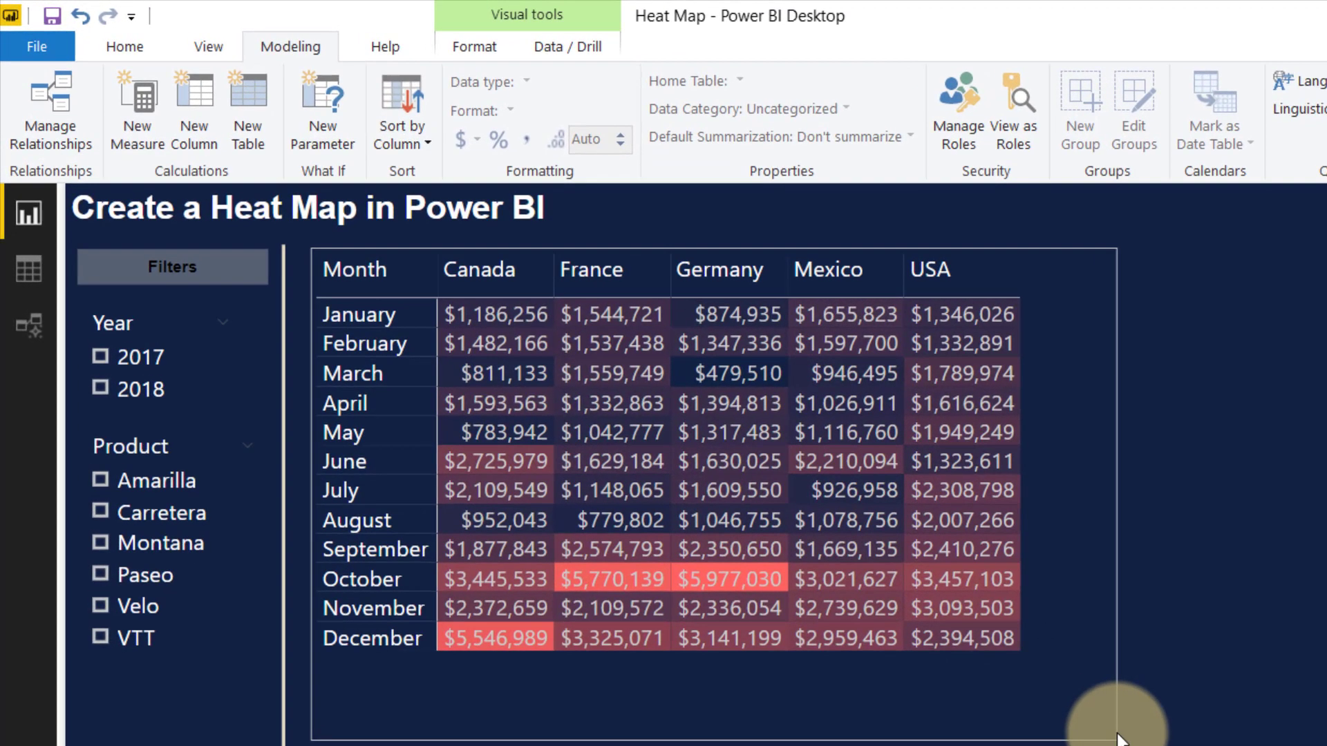
left_click_drag(714, 470, 719, 473)
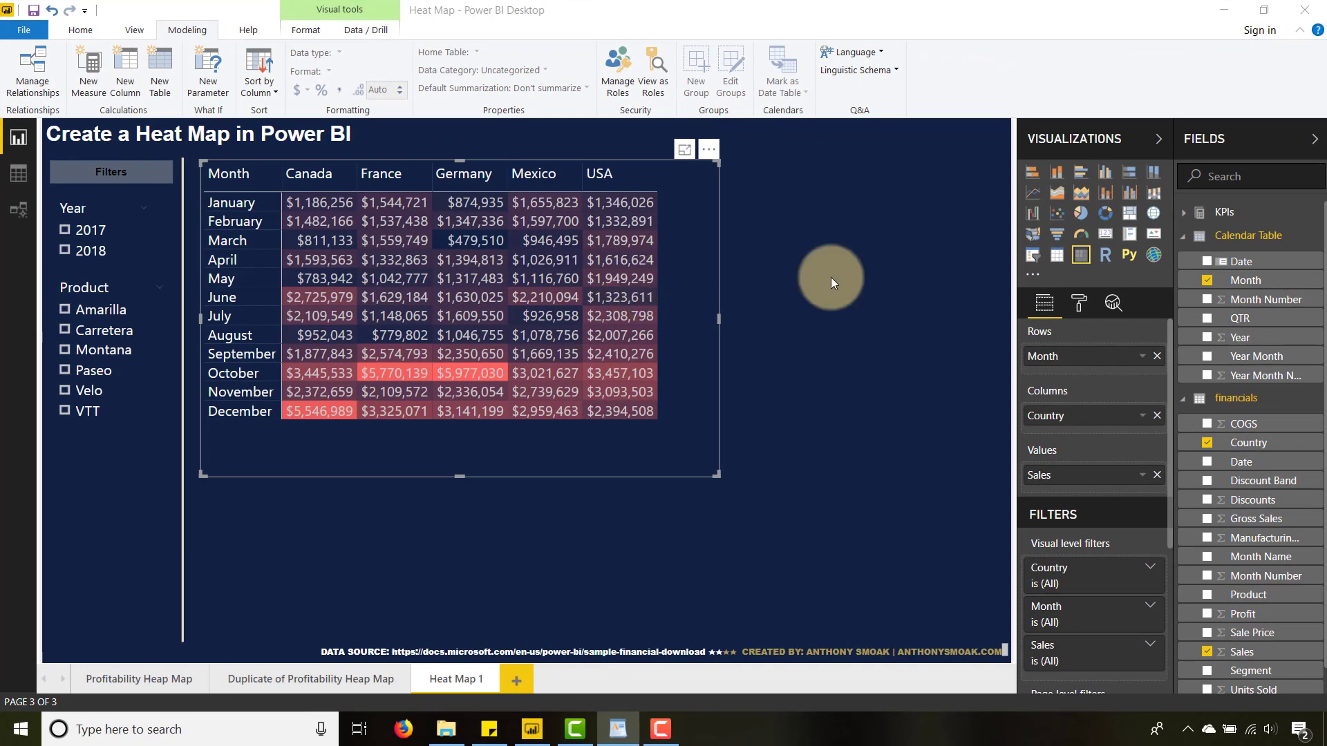
- Reselect the matrix and open Conditional formatting > Font color for Sales
left_click(857, 272)
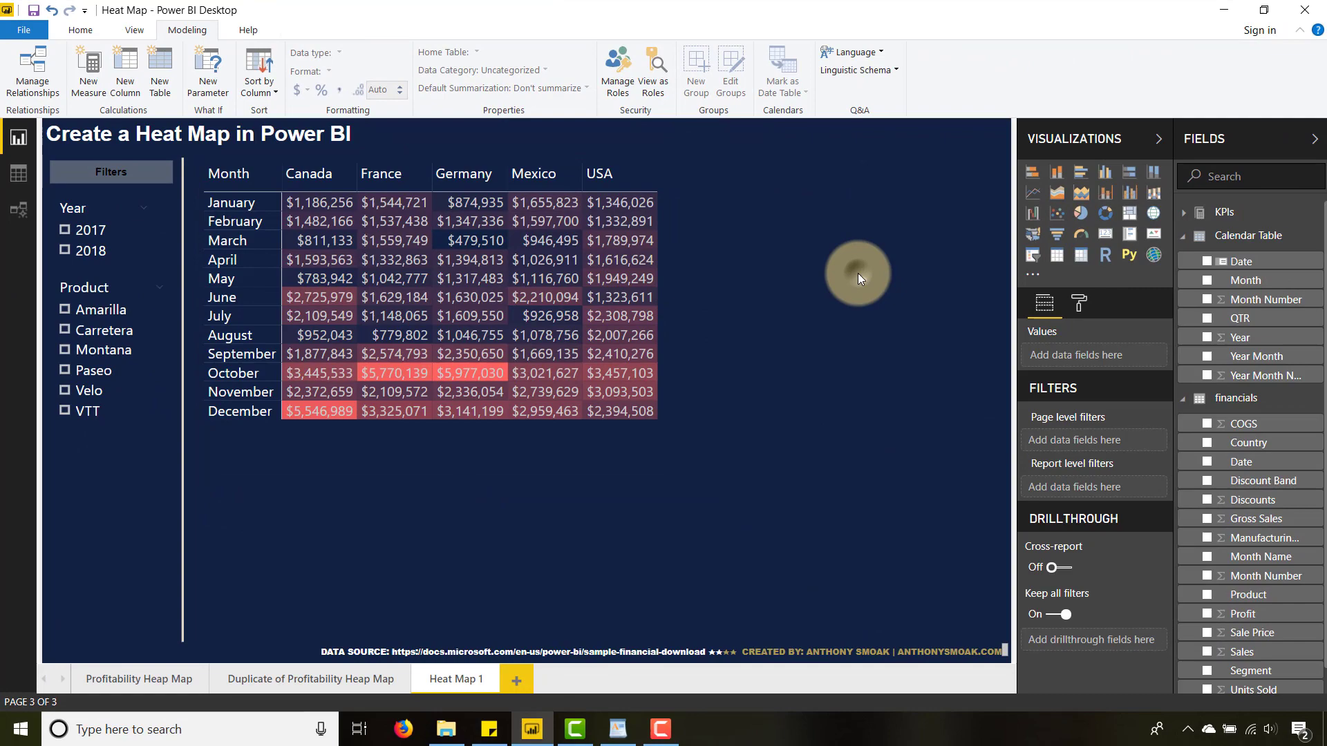
left_click(708, 285)
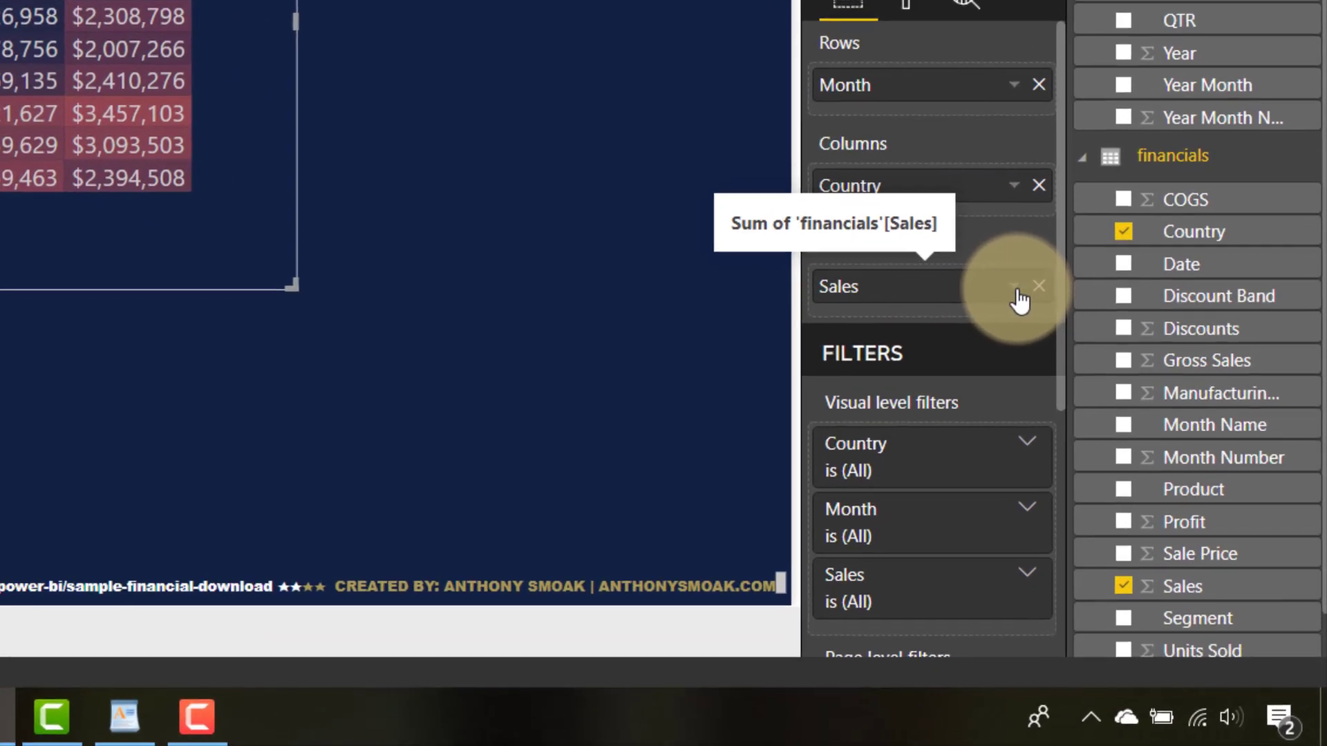
left_click(1142, 476)
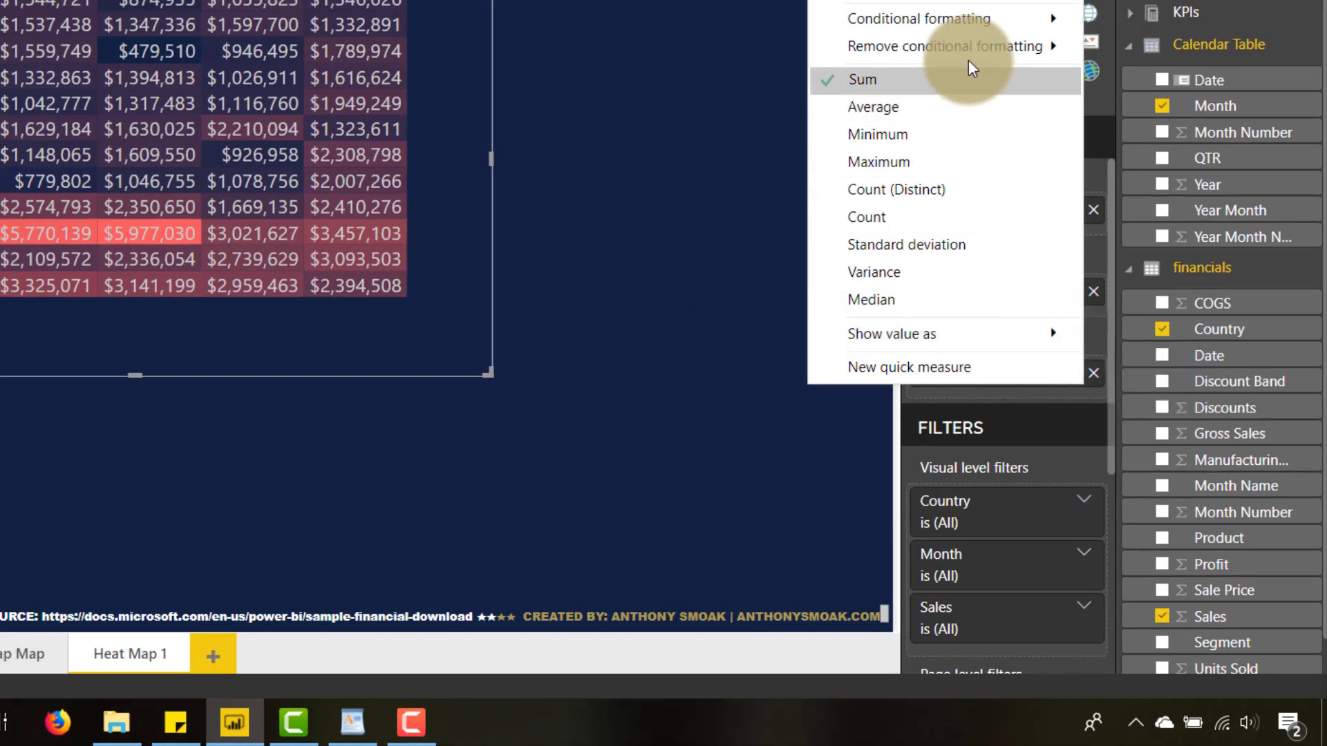
mouse_move(973, 19)
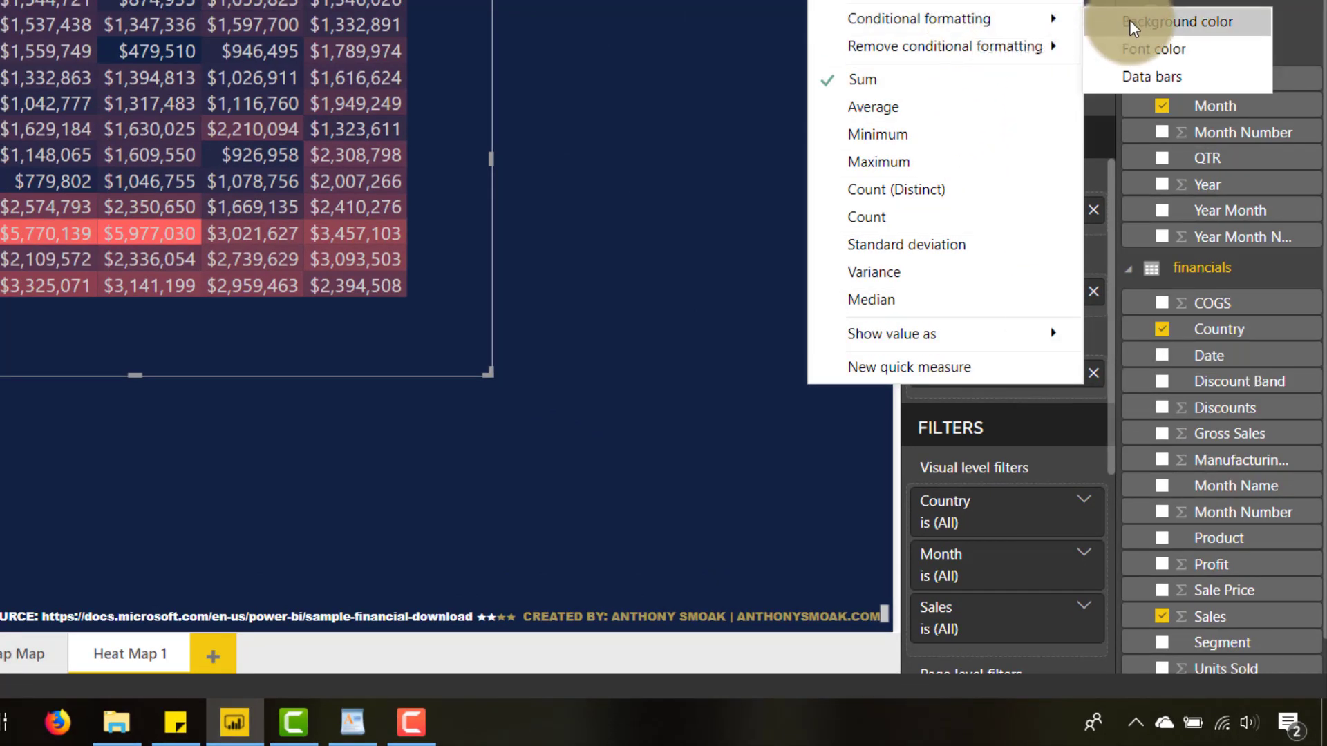
left_click(1171, 50)
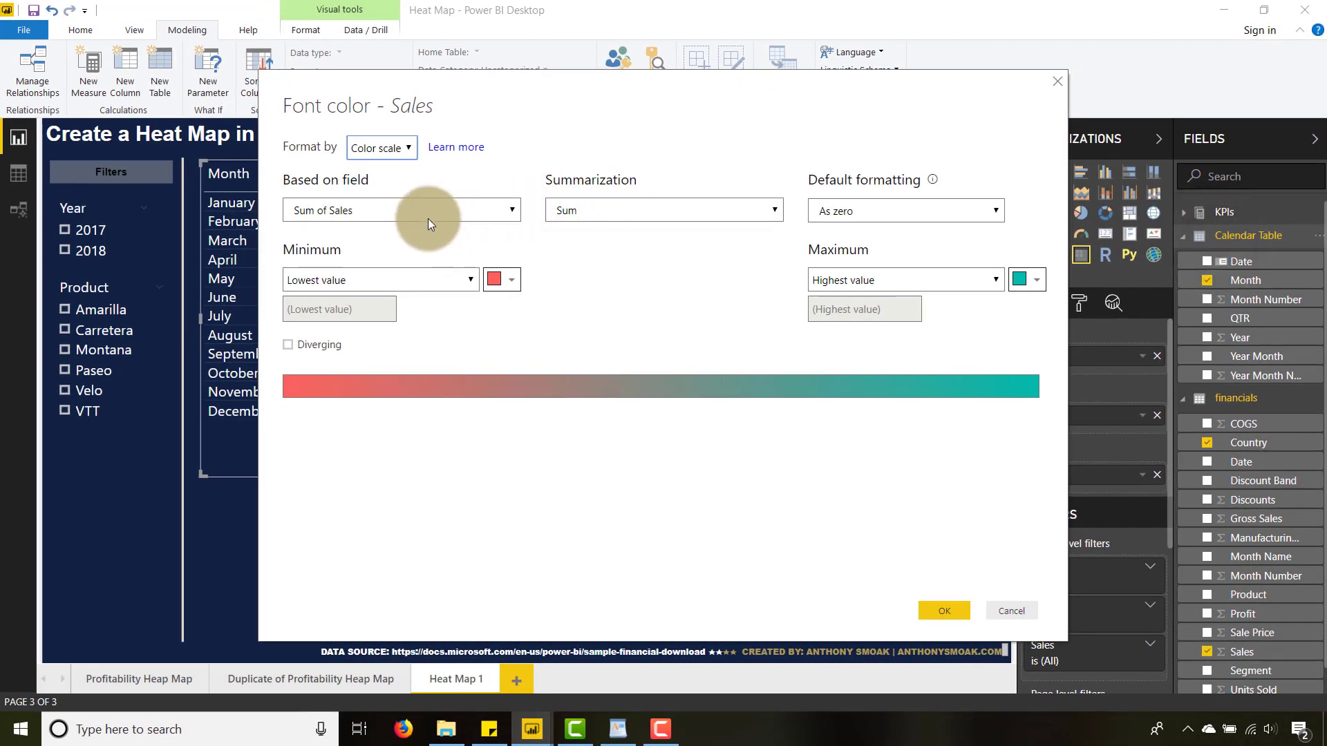
- Set the Sales font color scale from navy minimum to red maximum so values blend into the cells
left_click(512, 286)
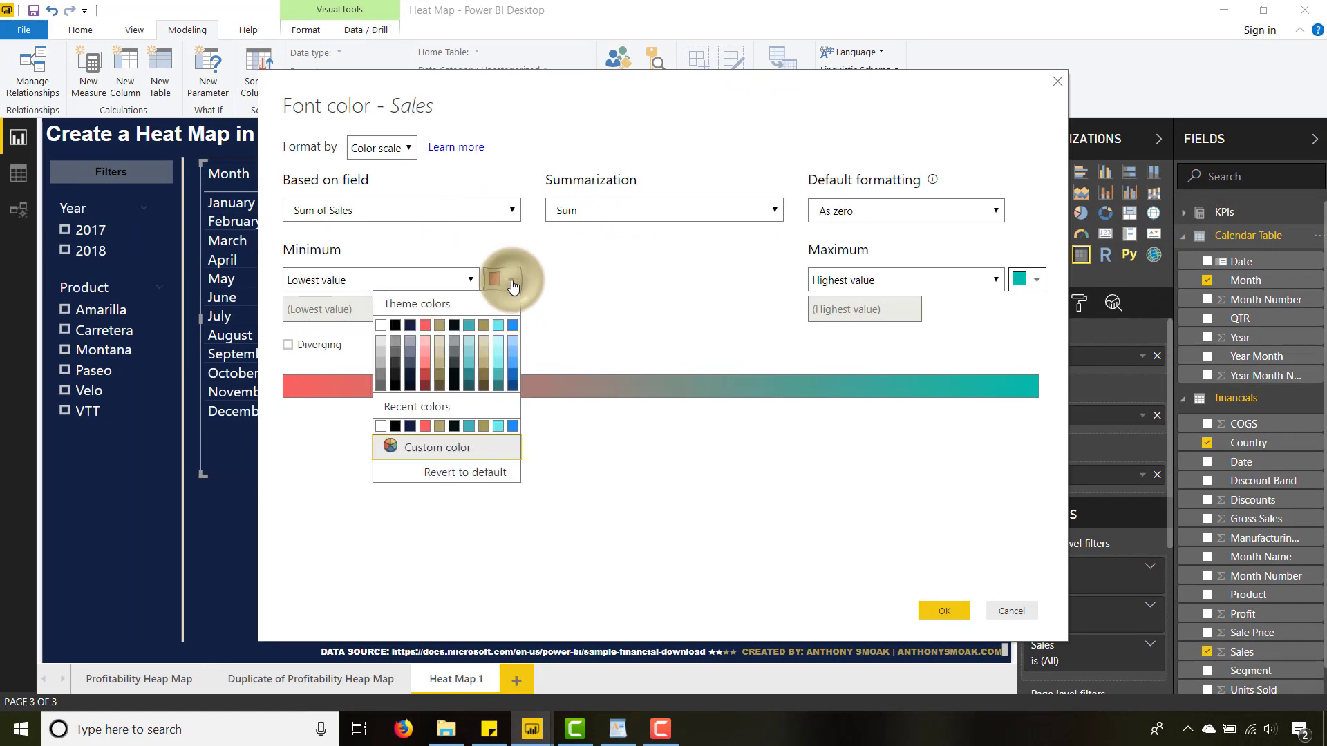
left_click(411, 328)
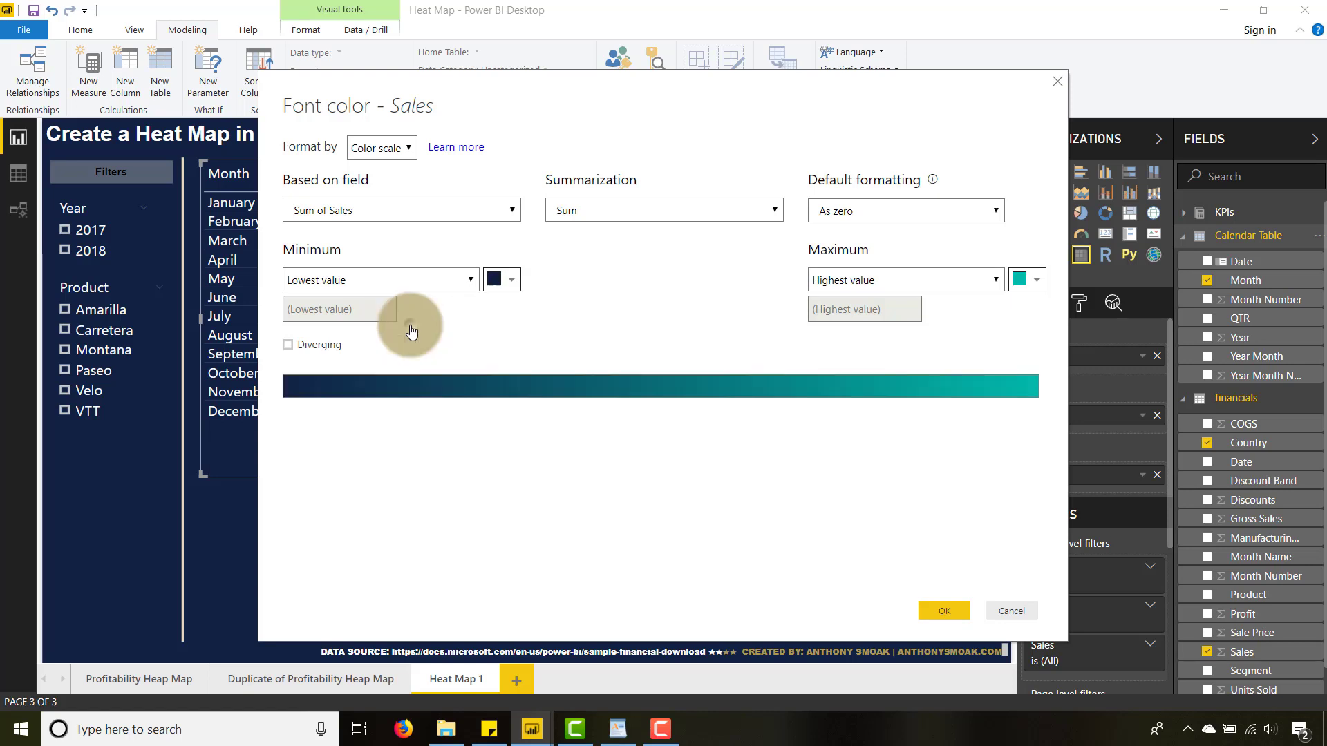
left_click(1036, 283)
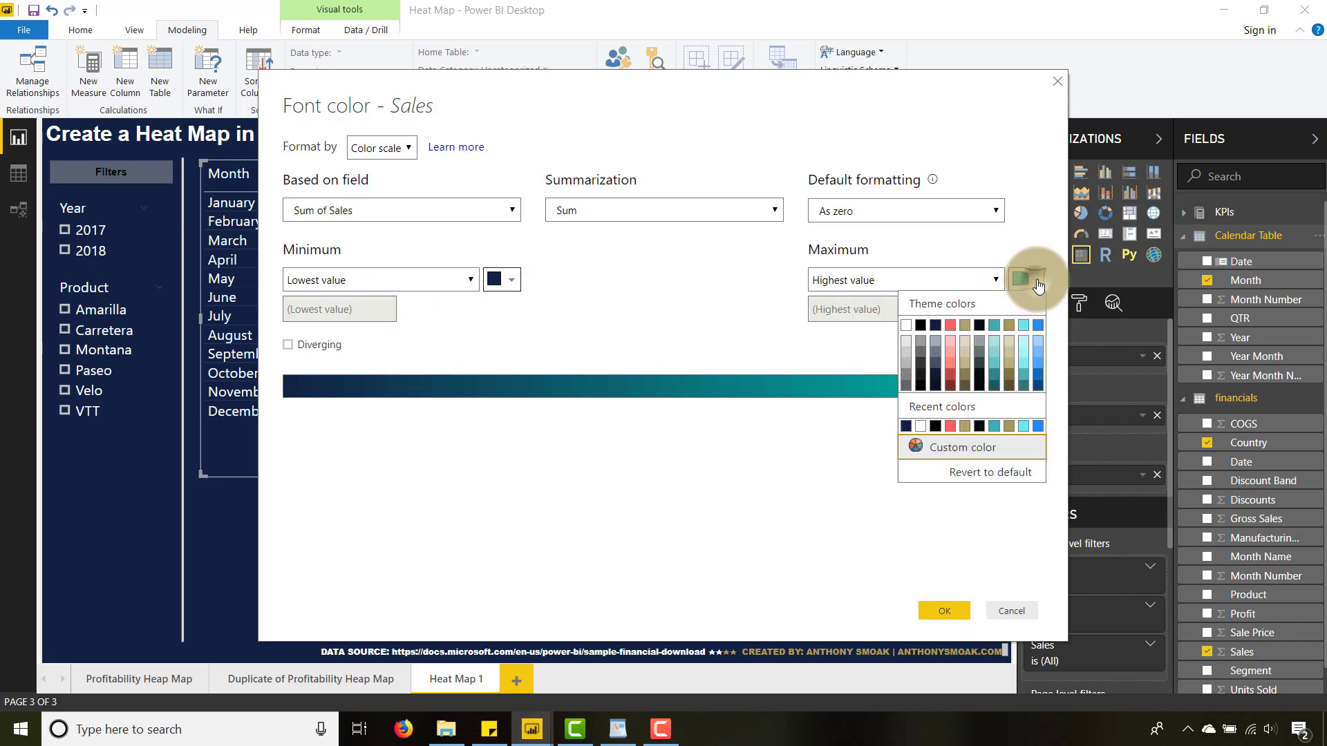
left_click(951, 320)
left_click(940, 606)
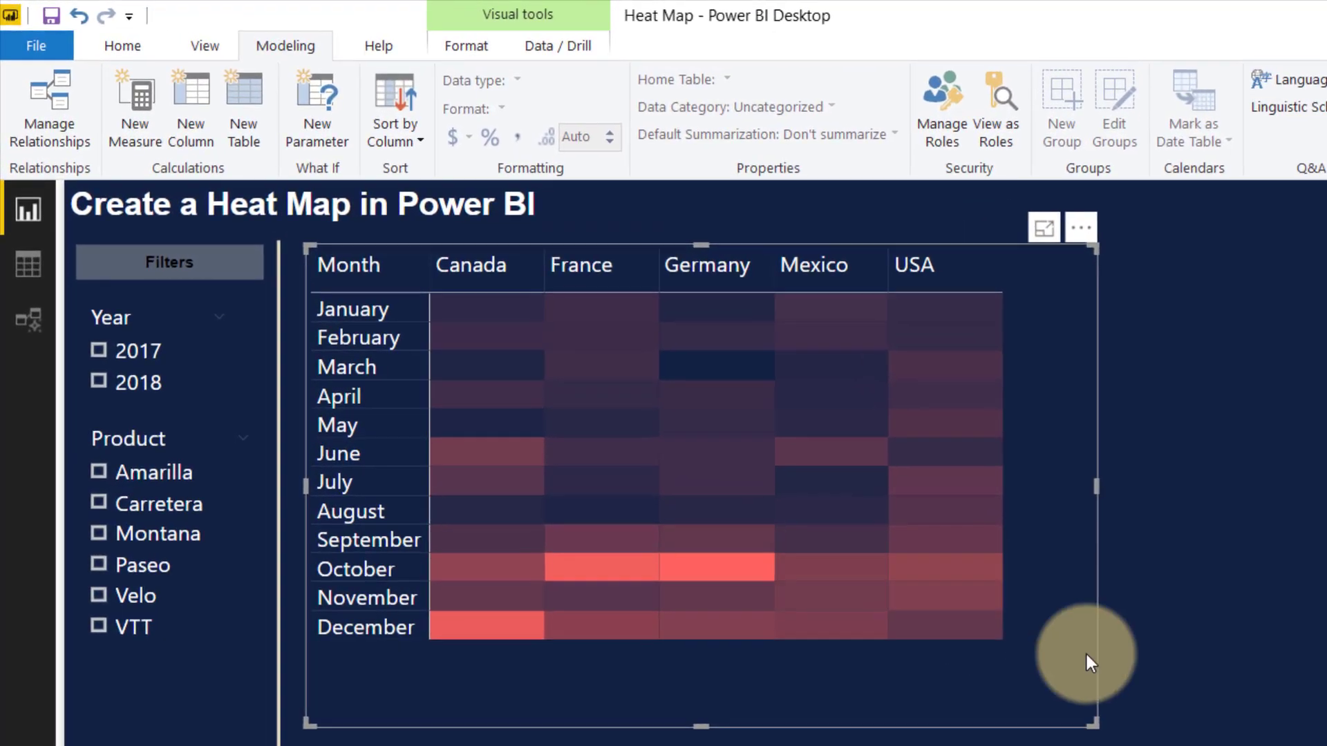
- Deselect the matrix and hide the Visualizations and Fields panes to show the full heat map
left_click(1299, 609)
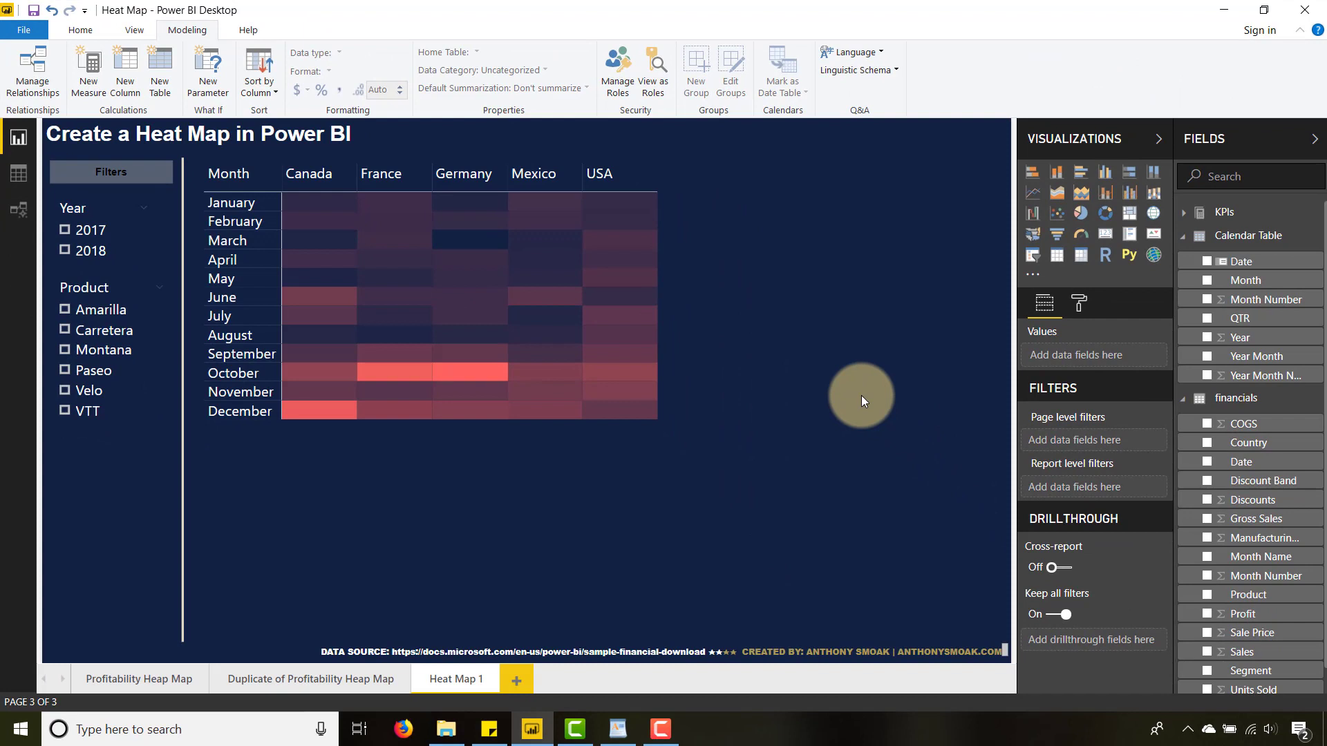
left_click(1158, 138)
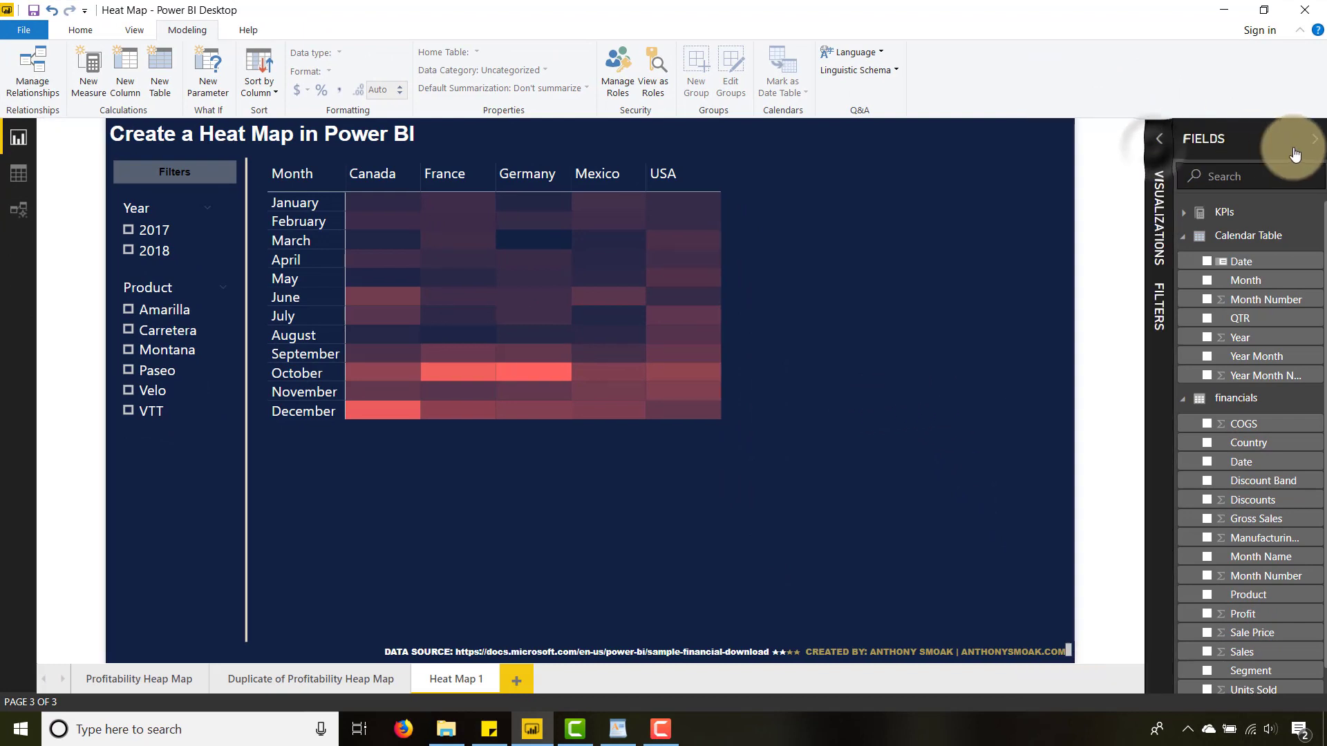
left_click(1313, 139)
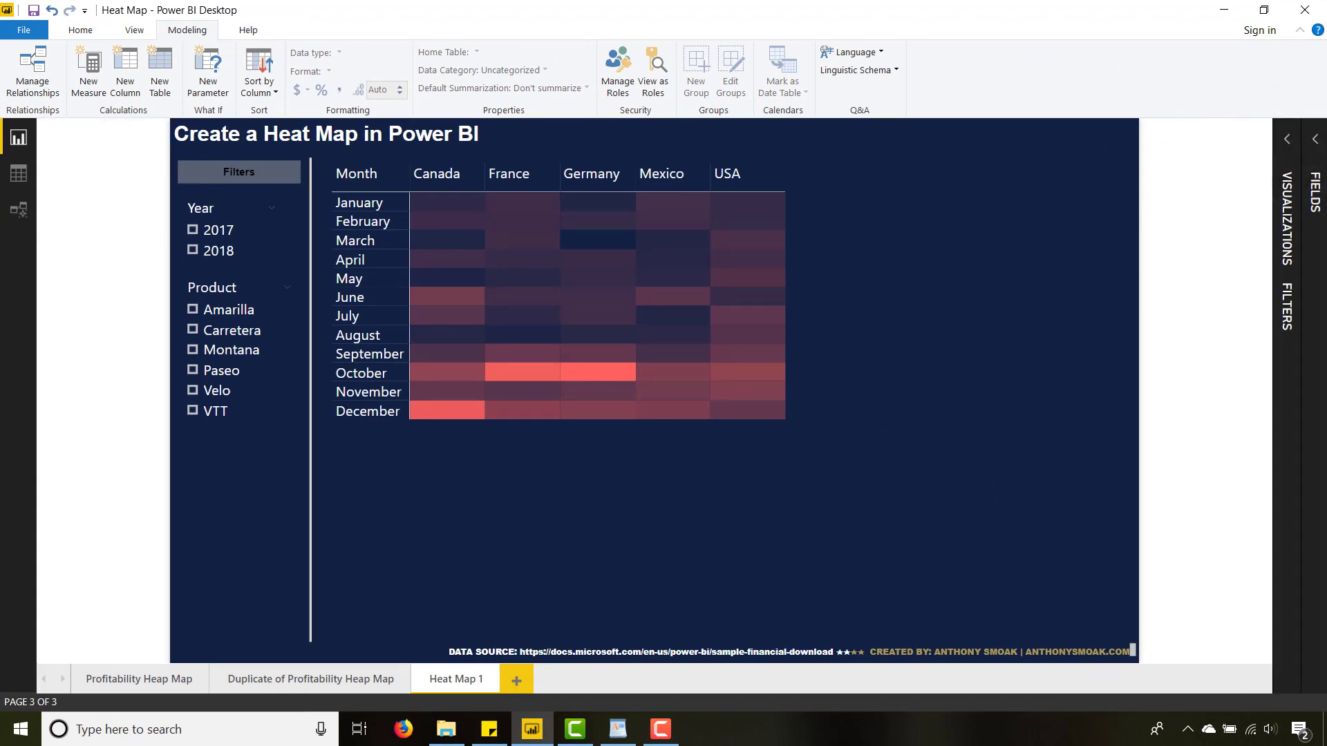